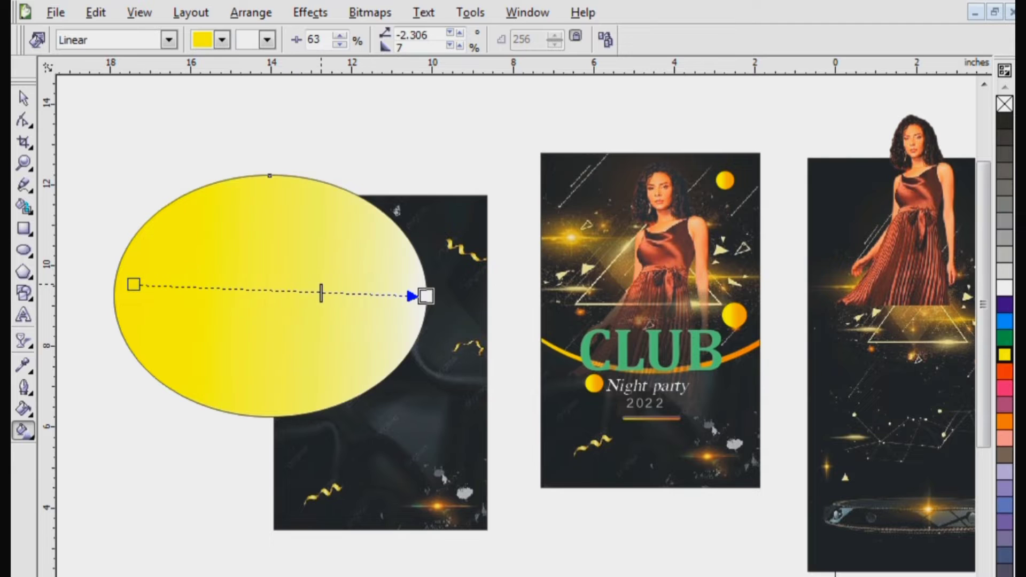
Refine the large ellipse's linear fill to run from yellow to orange, with the midpoint at 35%.
drag(230, 278, 463, 286)
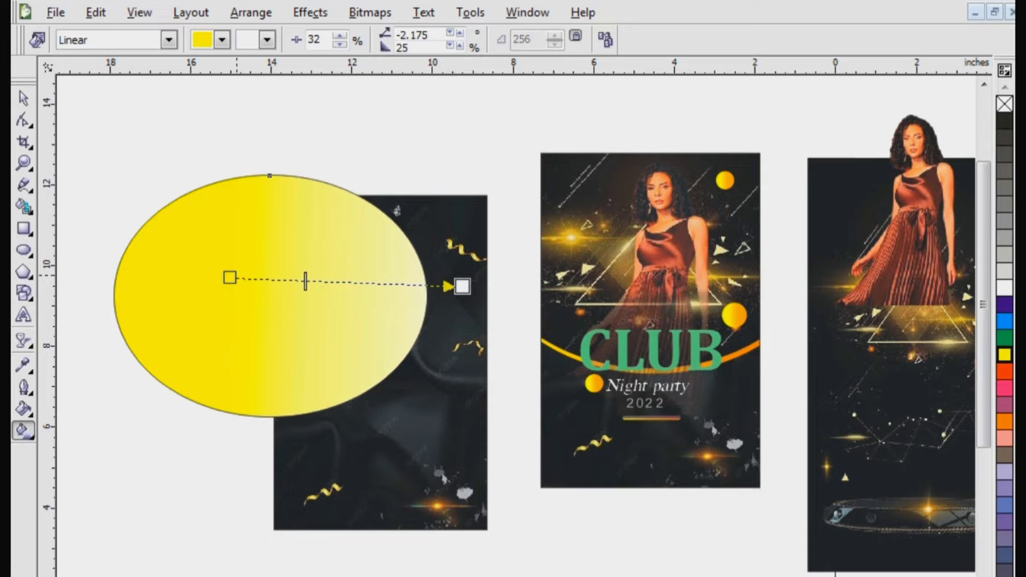
drag(230, 277, 146, 284)
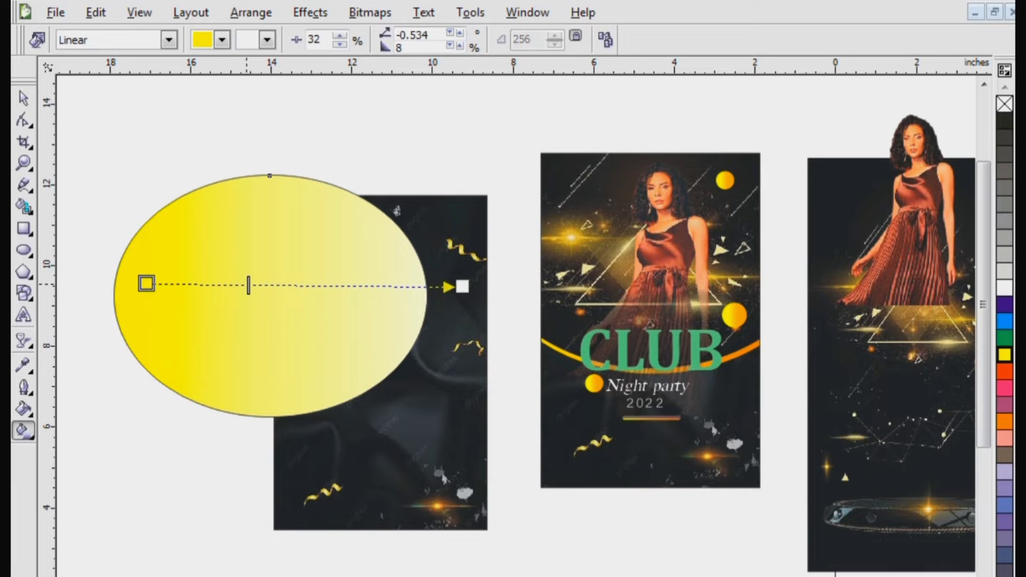
click(267, 39)
click(292, 76)
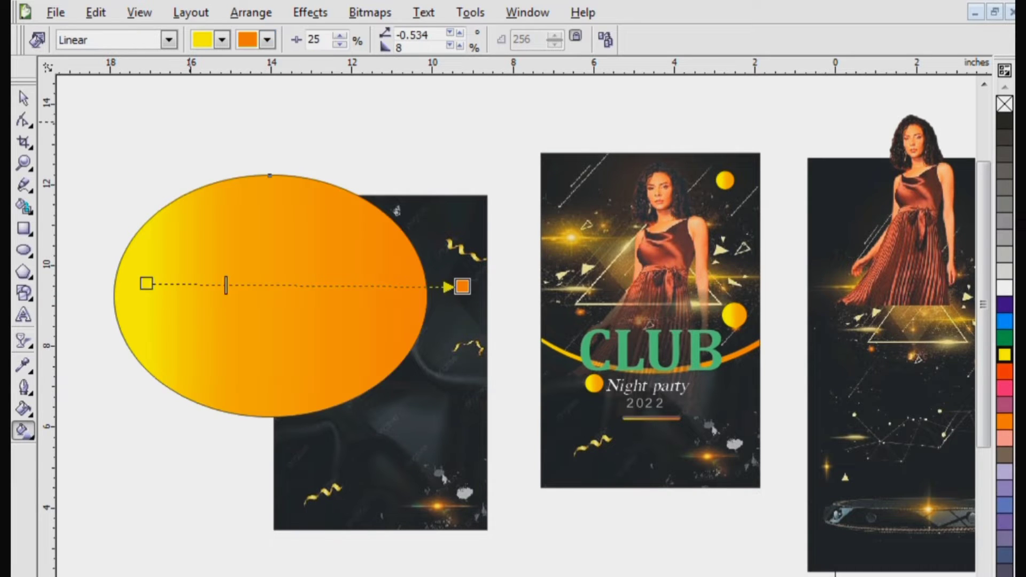
drag(225, 285, 260, 286)
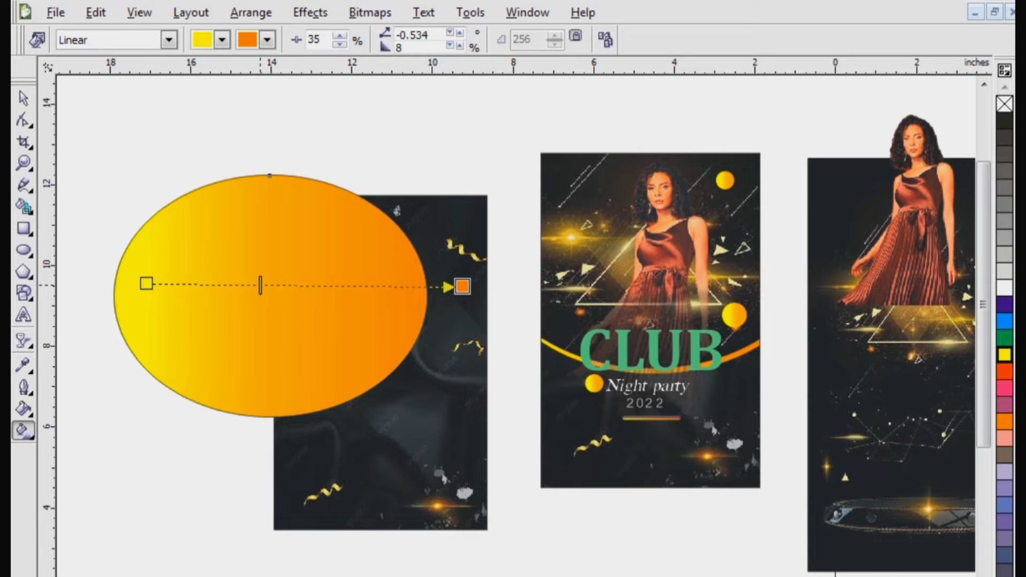
key(space)
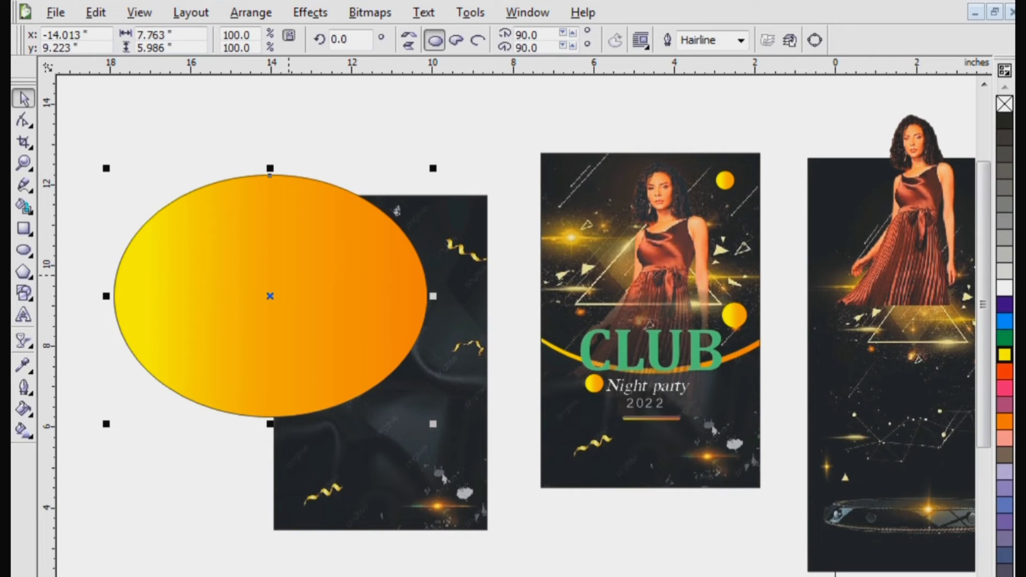
Duplicate the gradient ellipse and shift the copy slightly up and to the left of the original.
click(288, 275)
right_click(286, 274)
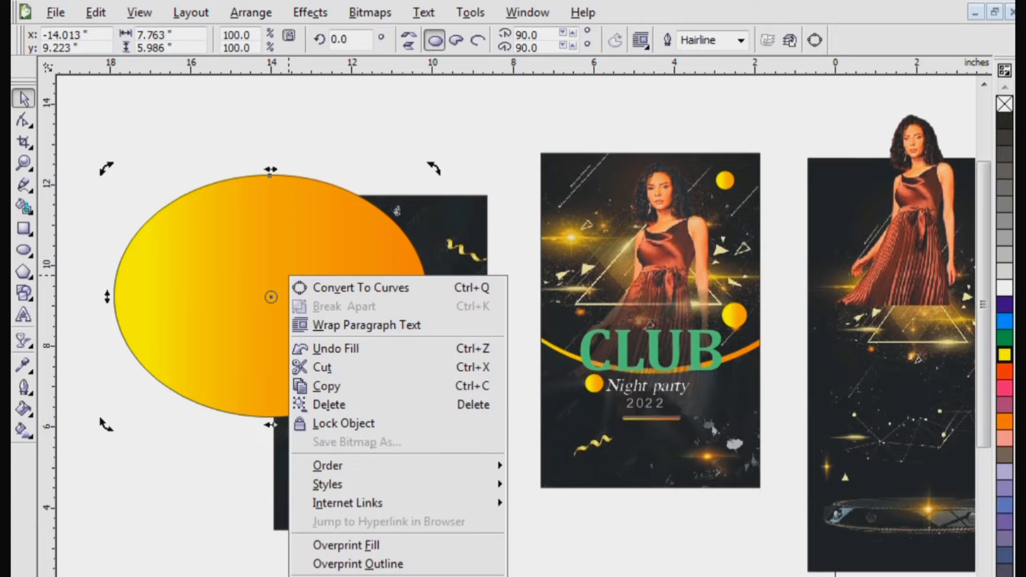
click(320, 386)
right_click(529, 411)
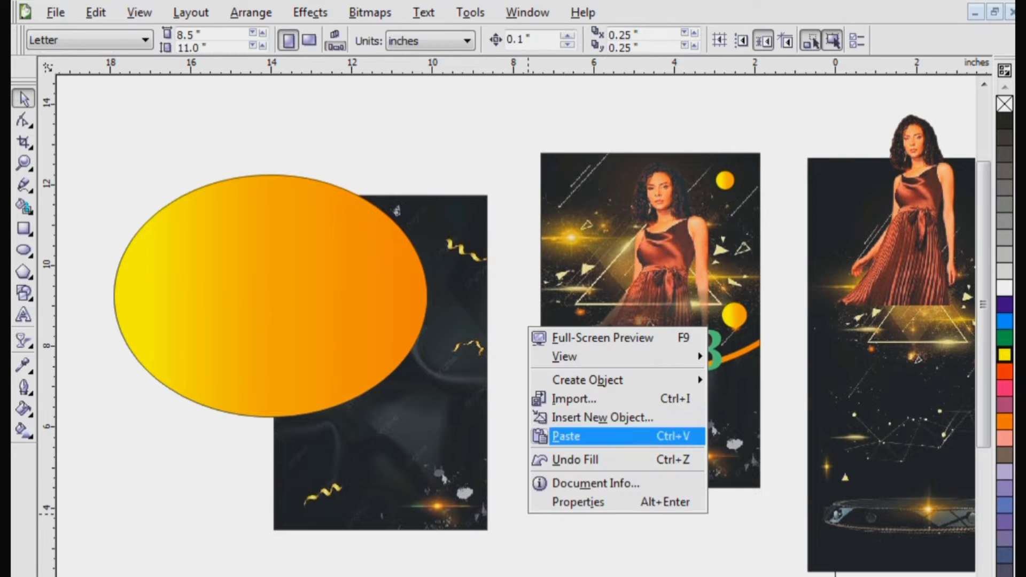
click(567, 436)
drag(318, 331, 319, 326)
drag(270, 175, 266, 171)
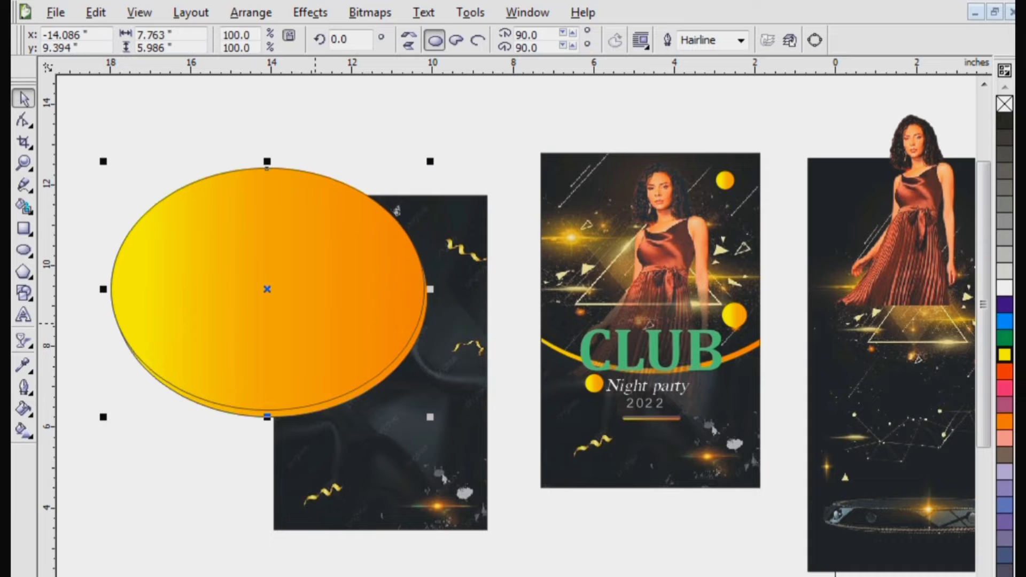
PowerClip the dark background image with the glowing triangle inside the front ellipse.
click(850, 380)
click(310, 12)
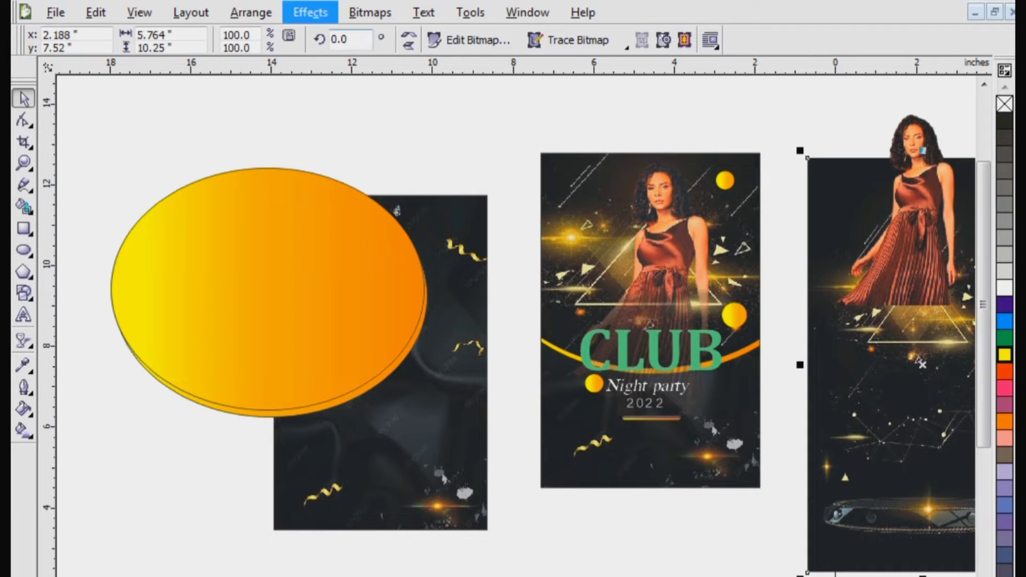
click(515, 270)
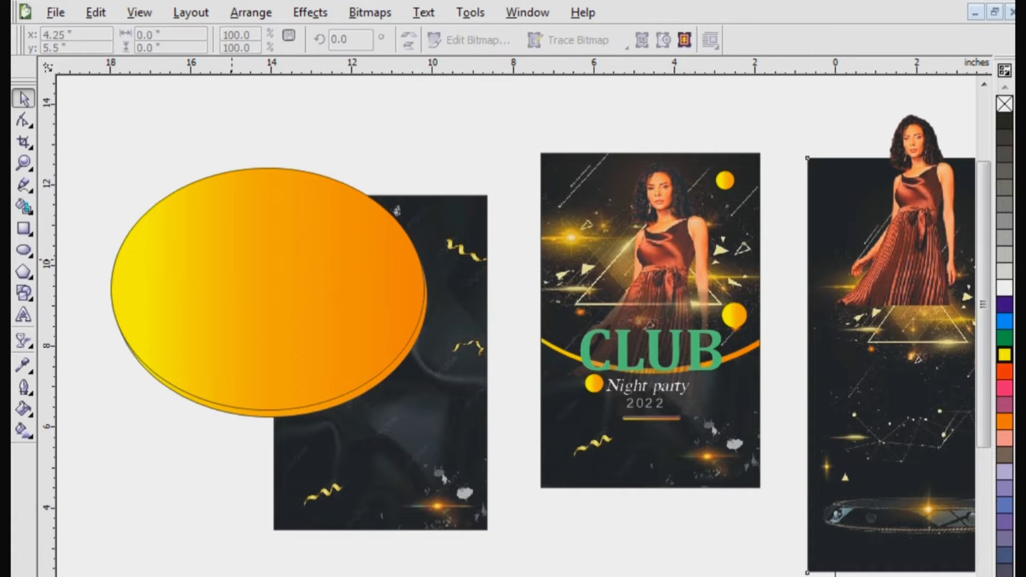
click(267, 290)
right_click(233, 261)
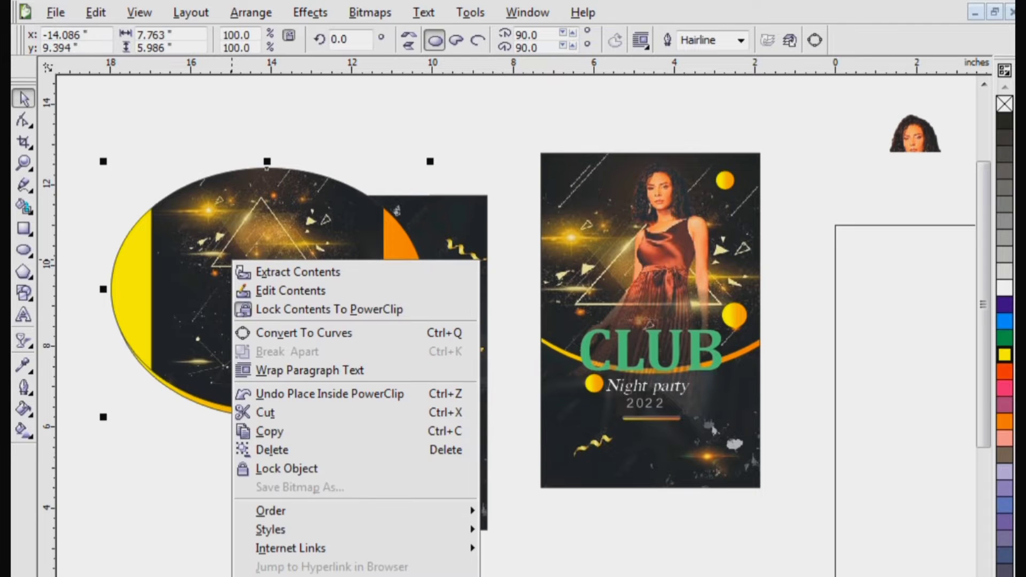
click(291, 291)
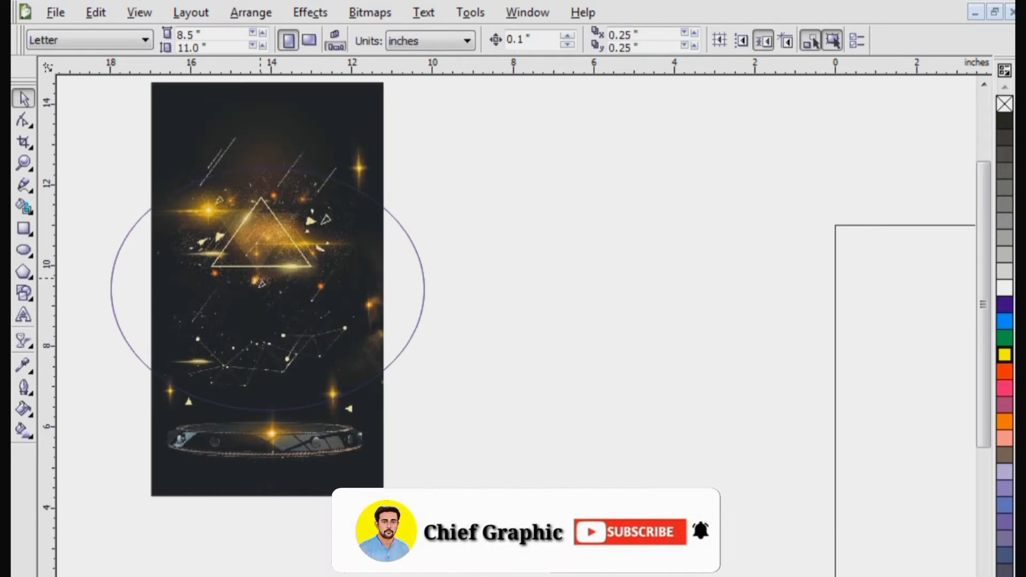
right_click(258, 278)
click(321, 327)
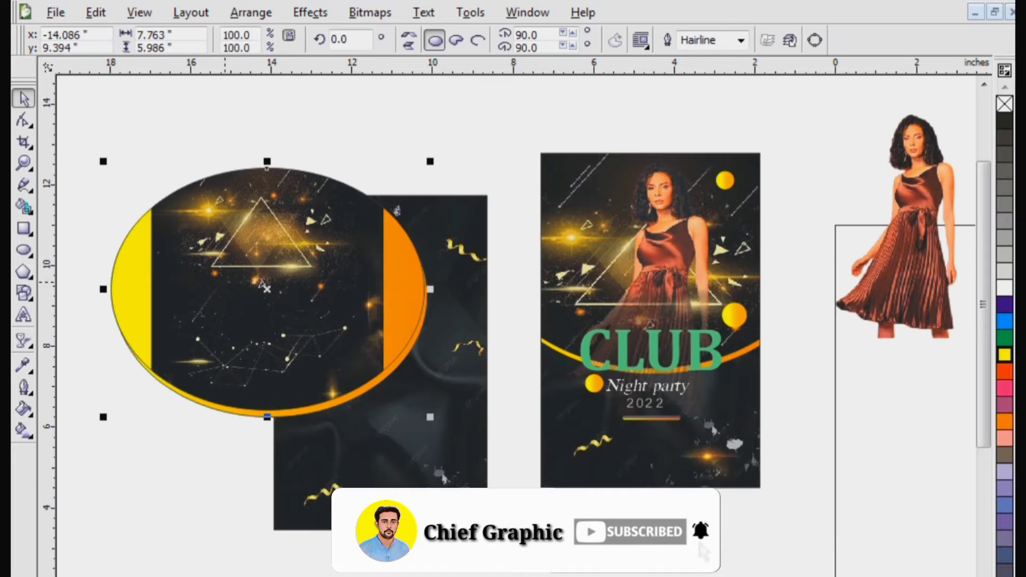
Edit the front ellipse's clipped image, stretching it to 7.763 by 12.596 inches and repositioning it to cover the ellipse, and finish editing.
right_click(200, 279)
click(251, 8)
click(199, 278)
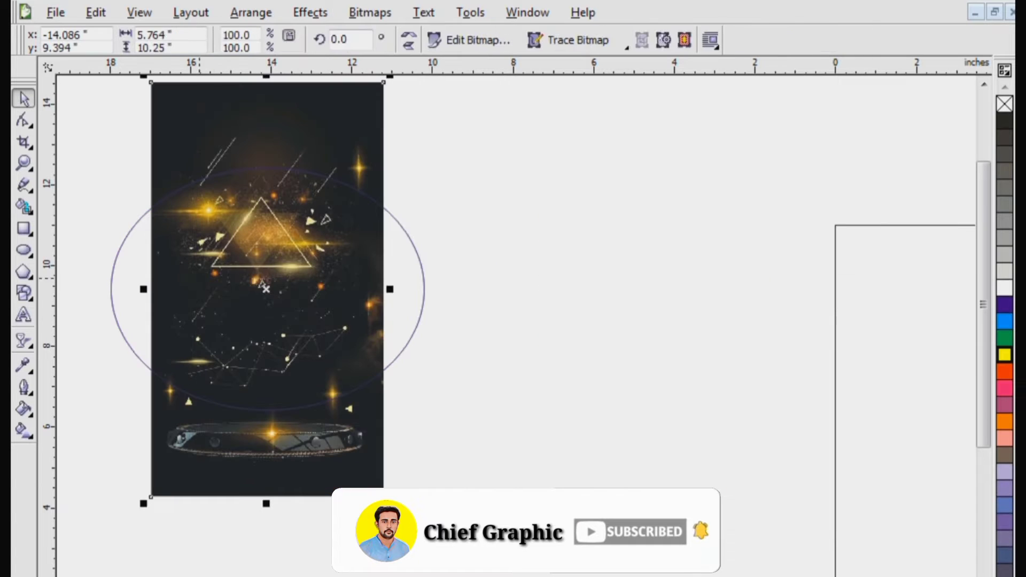
click(143, 289)
drag(143, 289, 110, 289)
drag(390, 289, 430, 290)
drag(321, 187, 317, 208)
drag(263, 96, 263, 98)
drag(264, 183, 268, 266)
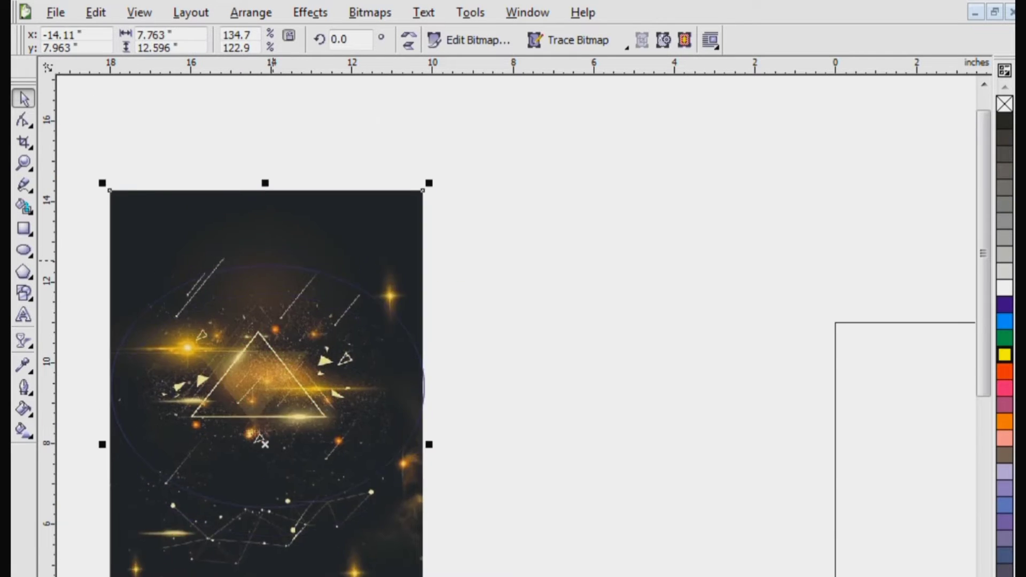
drag(260, 441, 266, 454)
right_click(275, 265)
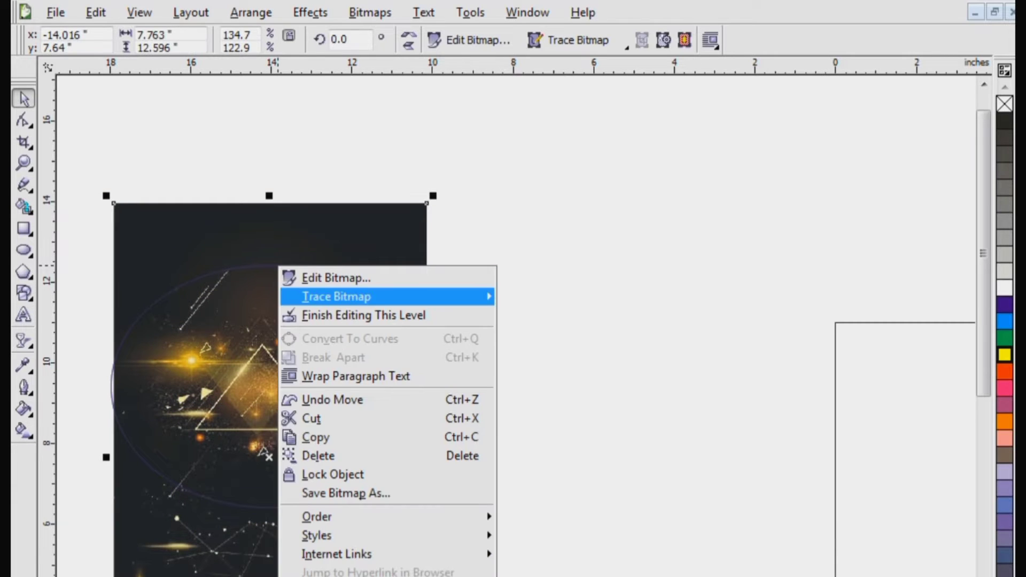
click(342, 316)
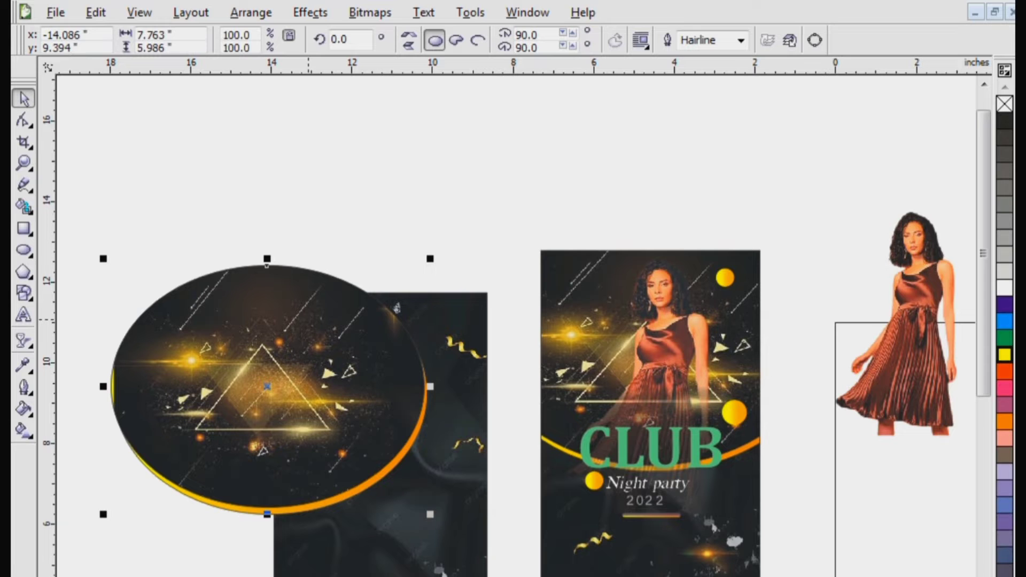
Fine-tune the front ellipse's position over the gradient ellipse to leave a thin yellow-orange crescent along the lower edge.
drag(316, 393, 323, 393)
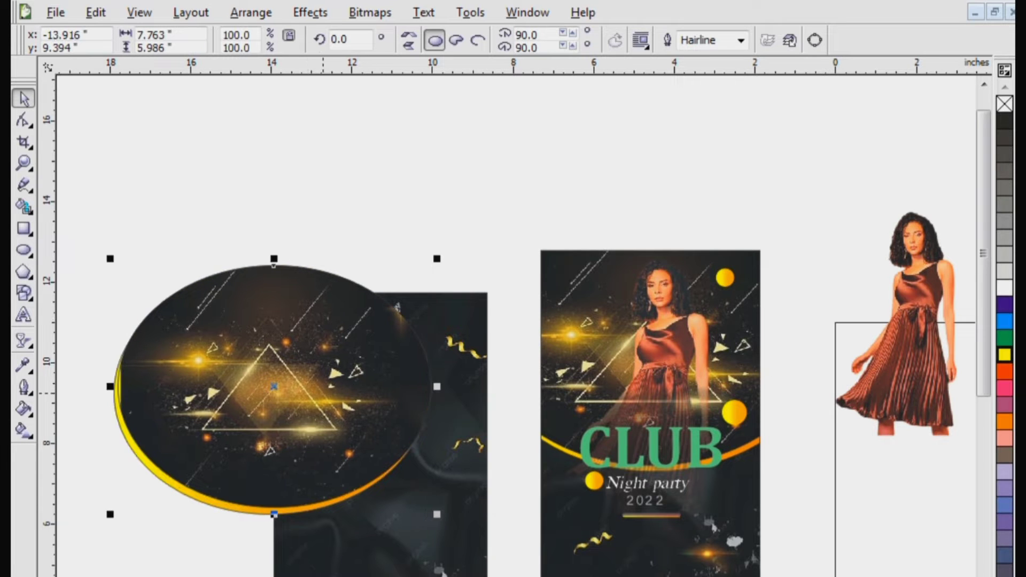
scroll(310, 394, up, 1)
drag(516, 356, 504, 355)
mouse_move(503, 355)
mouse_down()
mouse_move(511, 355)
mouse_move(501, 355)
mouse_up()
scroll(509, 379, down, 2)
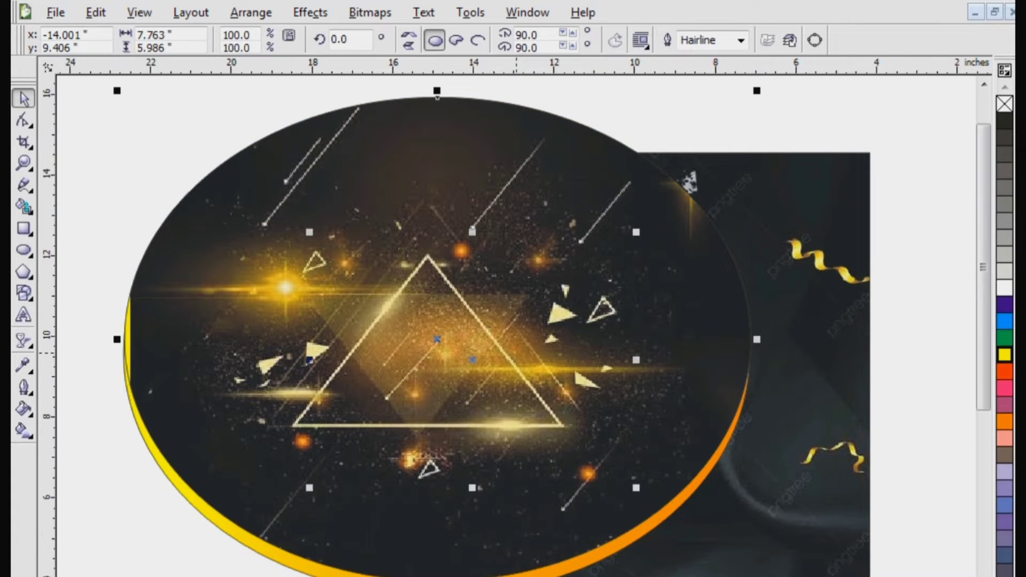
Select both ellipses and PowerClip them inside the dark poster rectangle.
drag(230, 236, 683, 543)
click(310, 12)
mouse_move(406, 269)
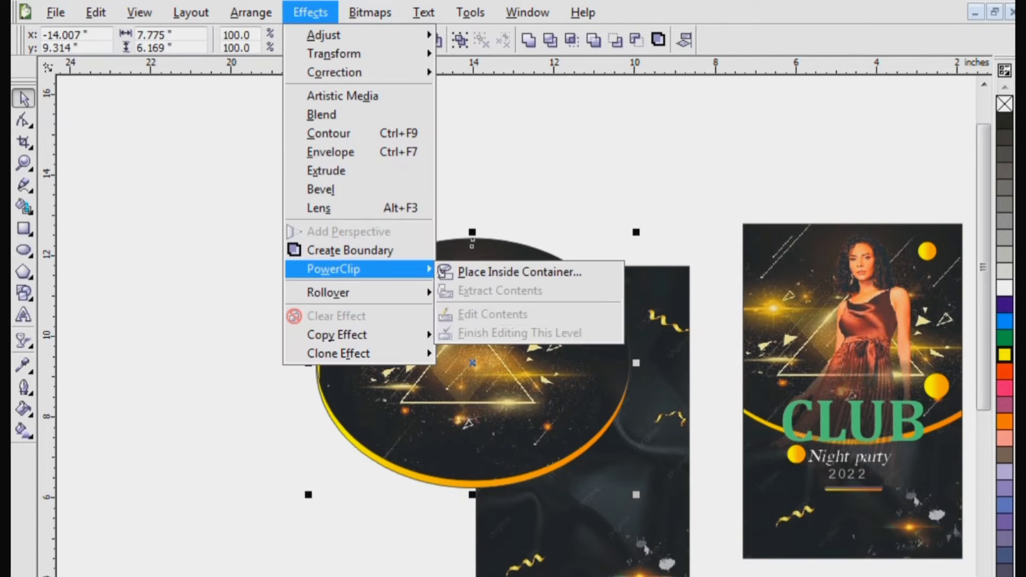
click(513, 271)
click(599, 281)
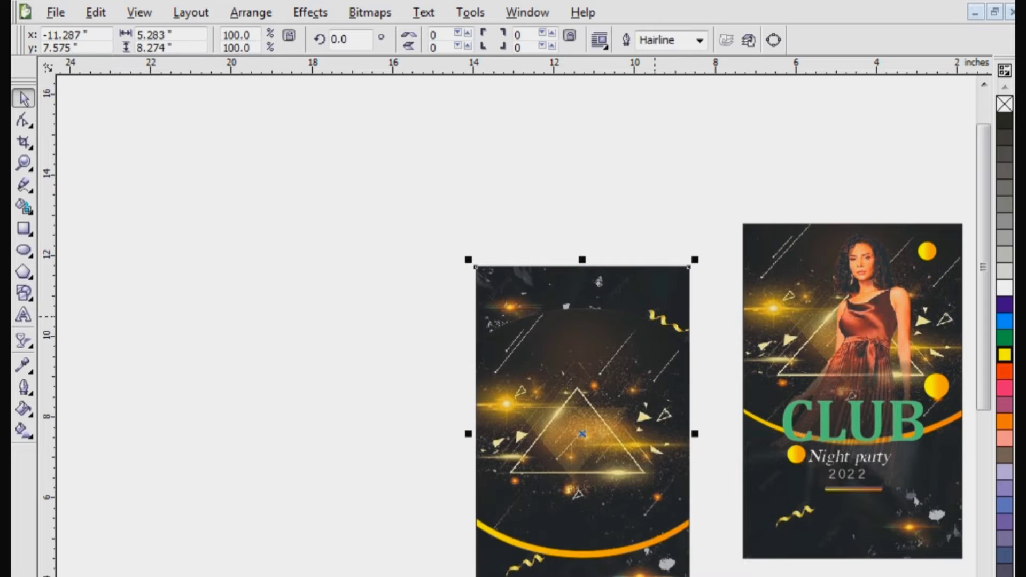
Open the contents of the poster rectangle's PowerClip for editing.
right_click(653, 381)
click(695, 9)
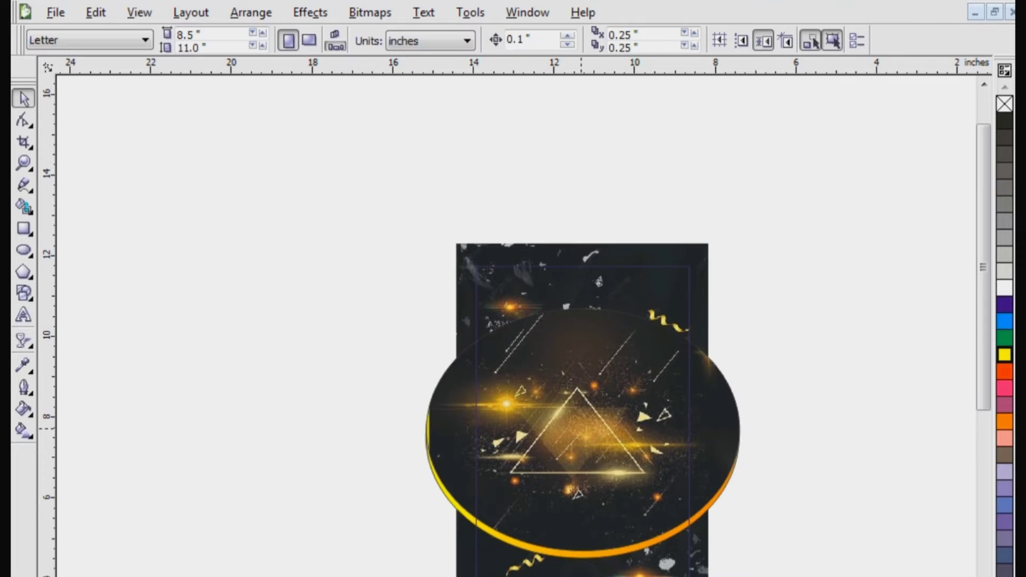
click(582, 431)
drag(583, 430, 577, 379)
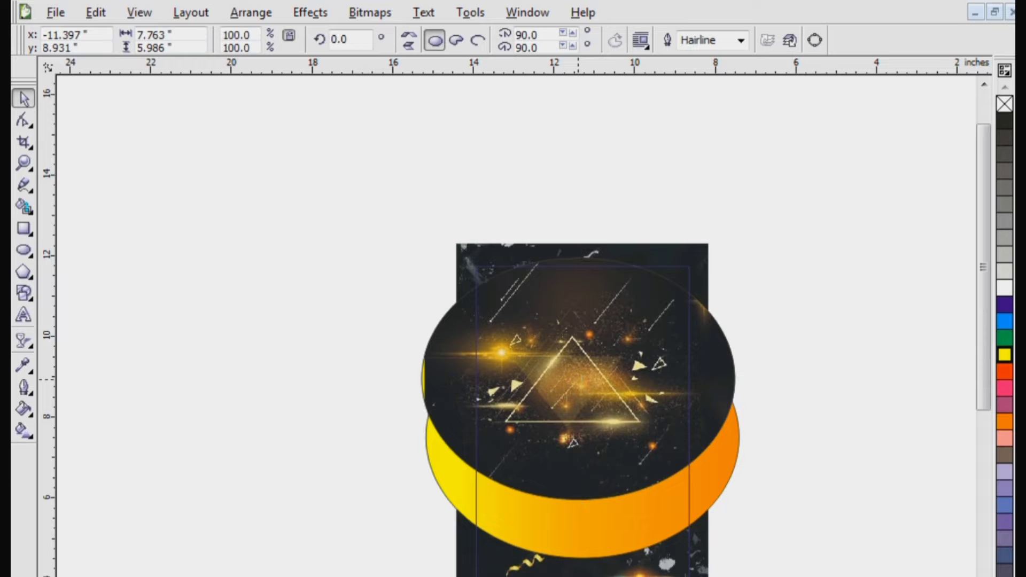
key(ctrl+z)
Group the two ellipses, move the group up to the poster's upper part, and finish editing the PowerClip.
drag(312, 293, 819, 575)
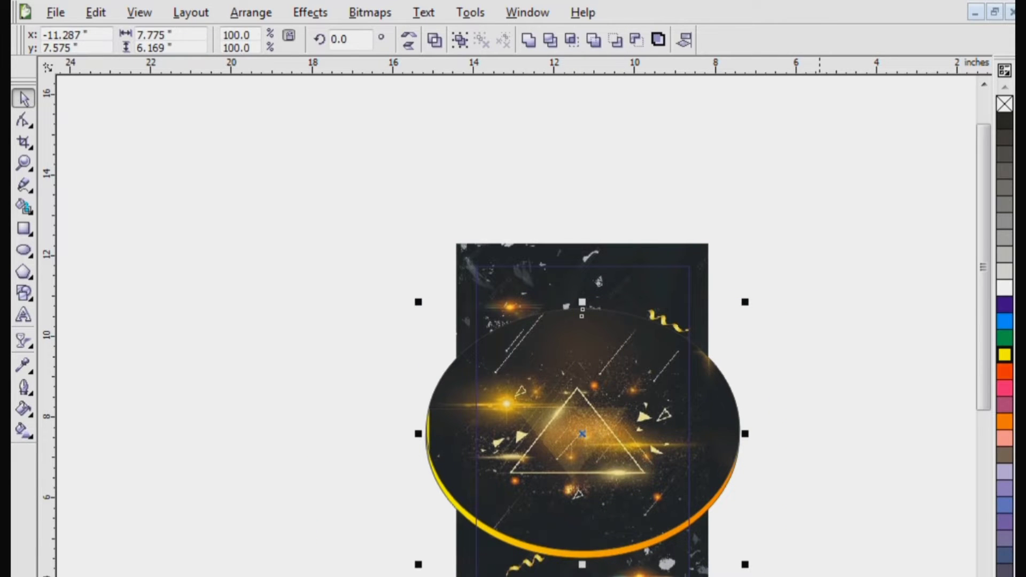
key(ctrl+g)
drag(581, 435, 588, 337)
right_click(585, 315)
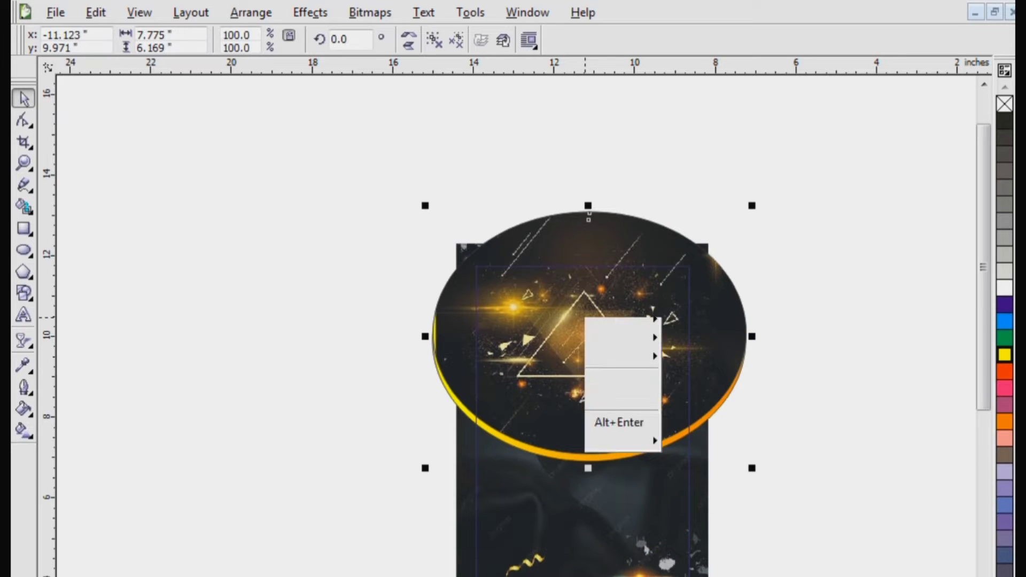
key(Escape)
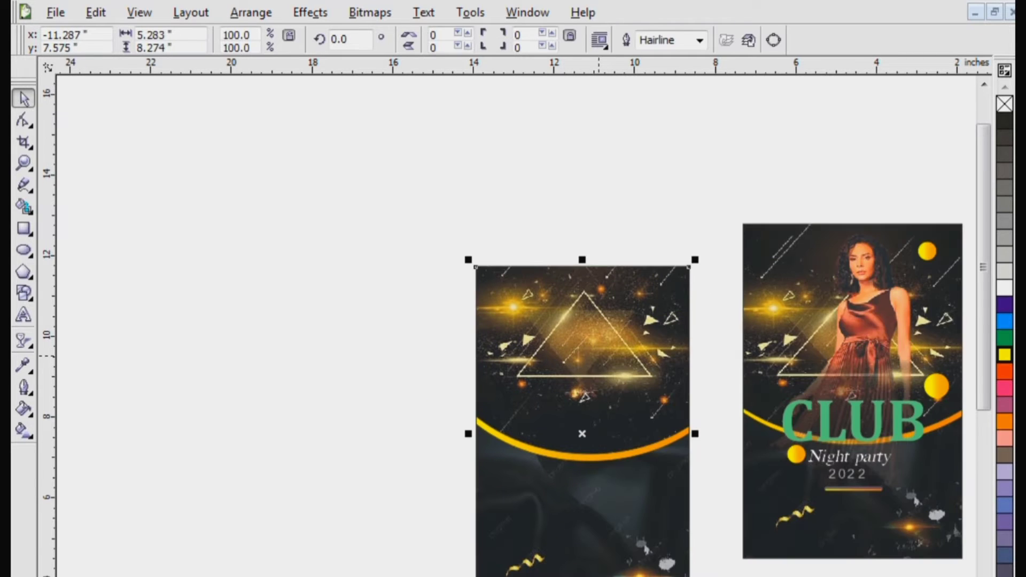
Reopen the poster's PowerClip contents, enlarge the ellipse group to 112.4%, and ungroup it.
right_click(598, 383)
click(641, 9)
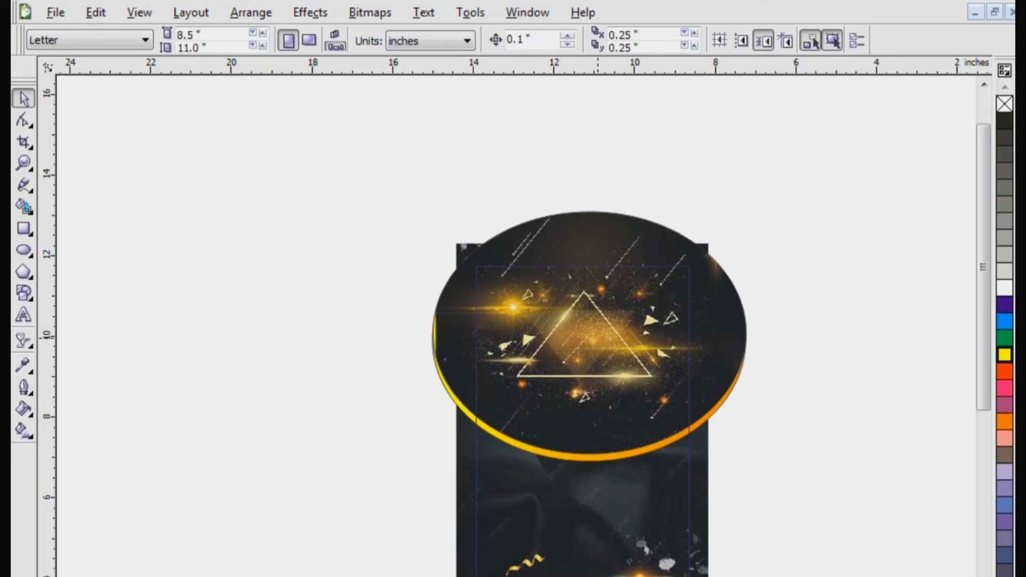
click(598, 335)
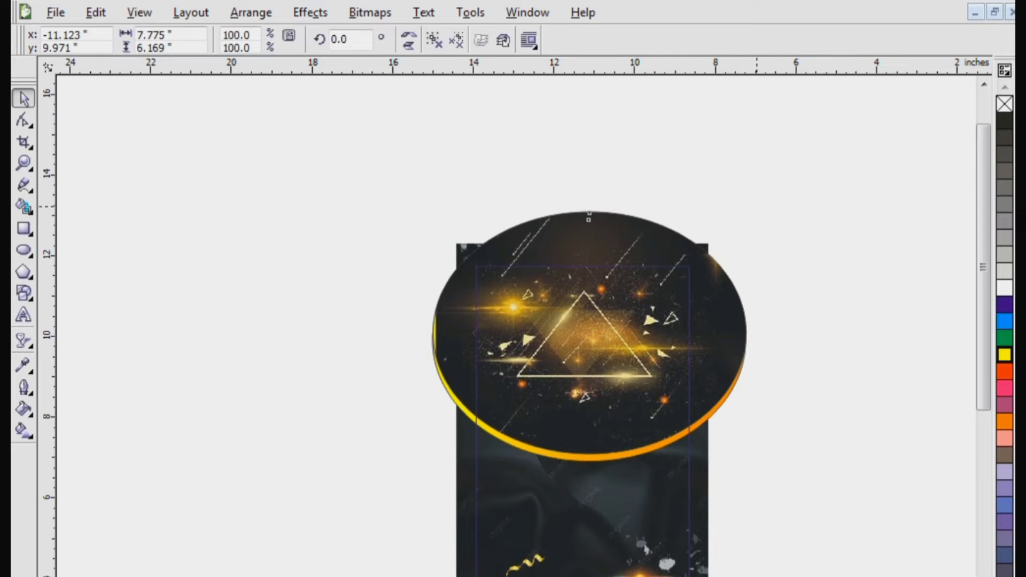
drag(752, 206, 792, 174)
right_click(666, 288)
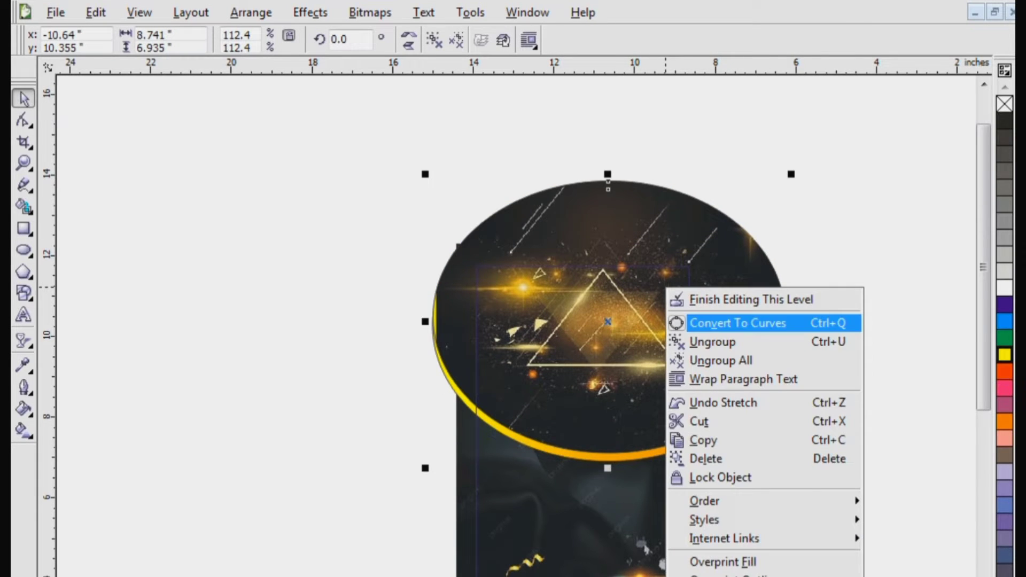
click(713, 342)
Nudge the front ellipse slightly down over the gradient ellipse to thin the yellow-orange crescent along the lower edge.
drag(637, 323, 621, 342)
scroll(758, 291, up, 1)
key(Escape)
click(616, 338)
key(Escape)
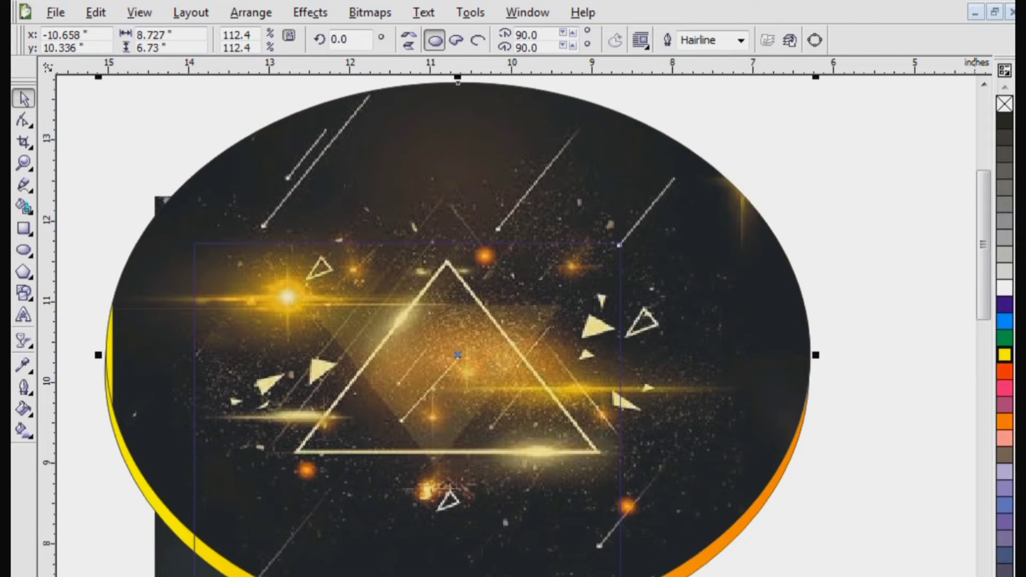
click(984, 575)
drag(598, 412, 592, 418)
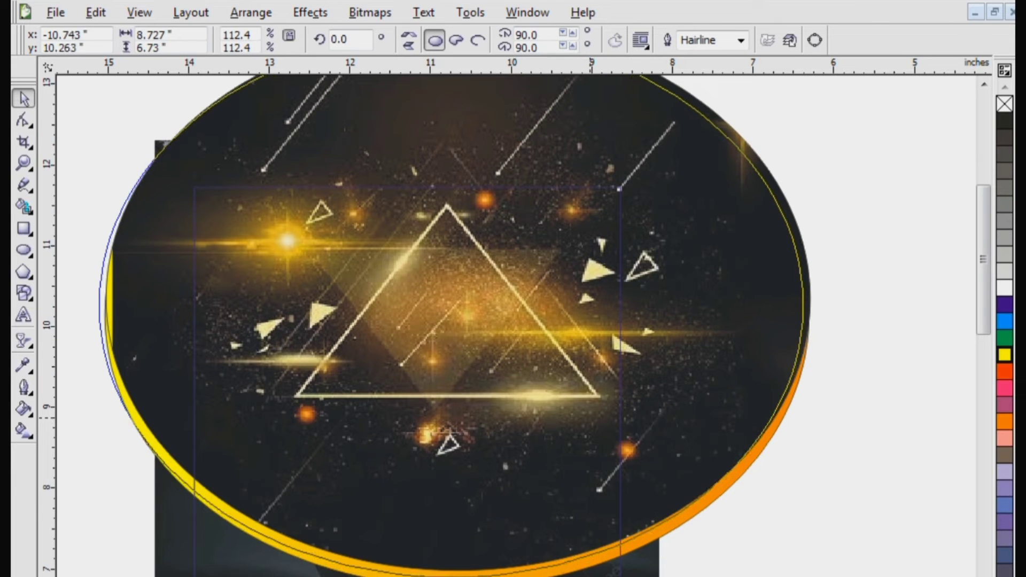
drag(451, 304, 453, 306)
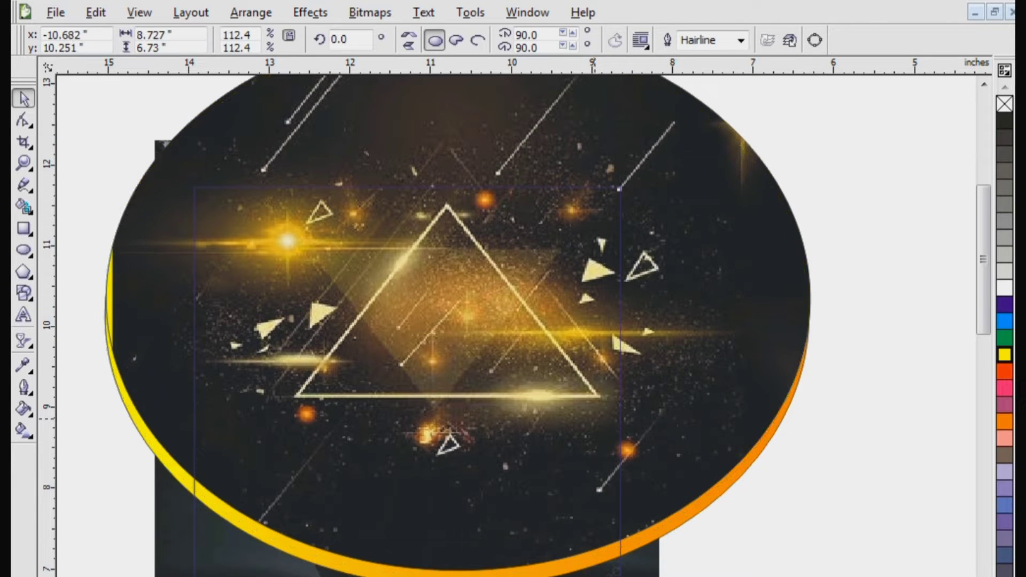
right_click(549, 401)
click(596, 9)
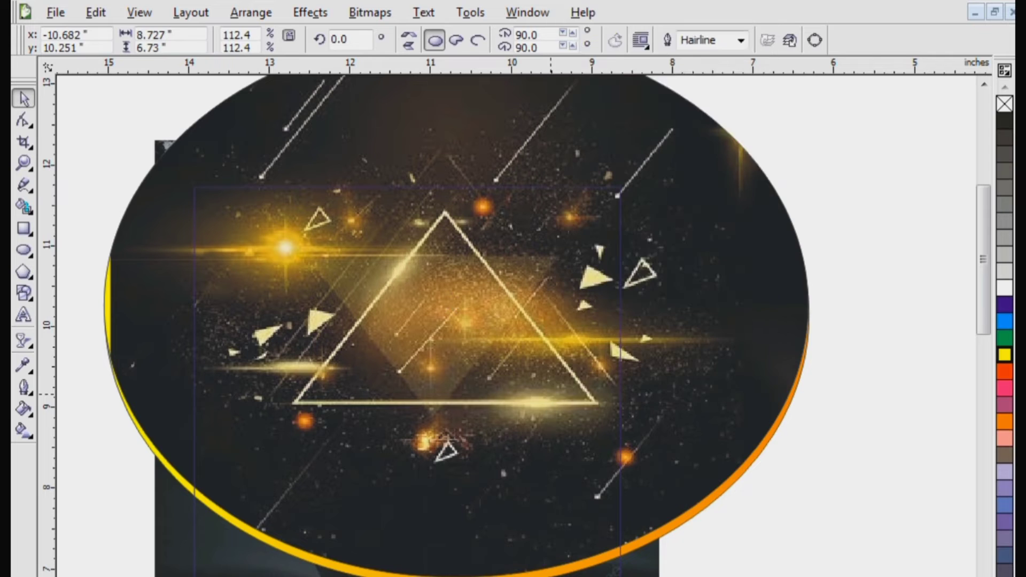
right_click(544, 237)
click(628, 286)
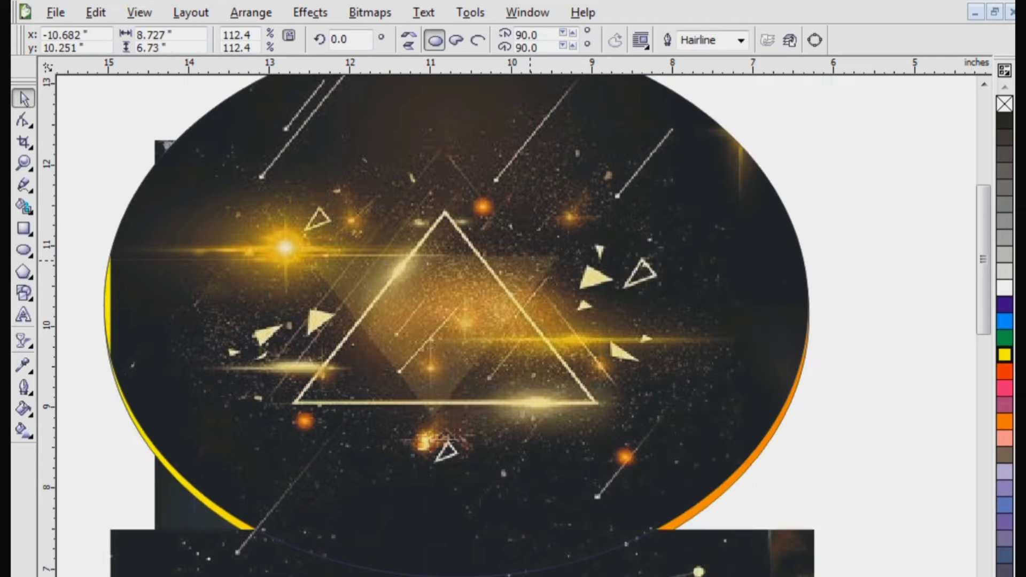
Finish the current PowerClip edit to check the crescent on the poster, and reopen the poster's PowerClip contents.
right_click(532, 262)
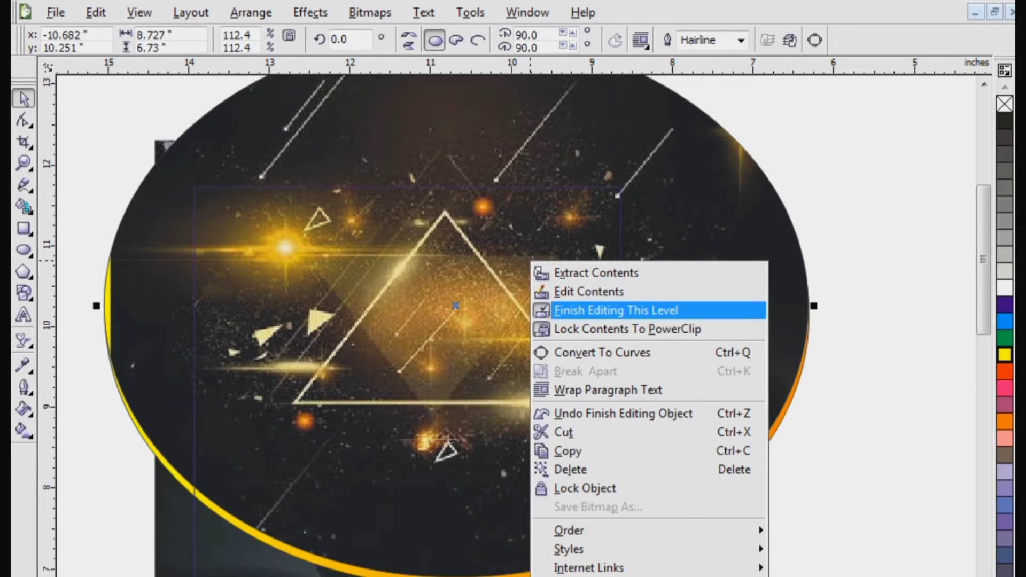
click(567, 309)
right_click(536, 383)
right_click(553, 369)
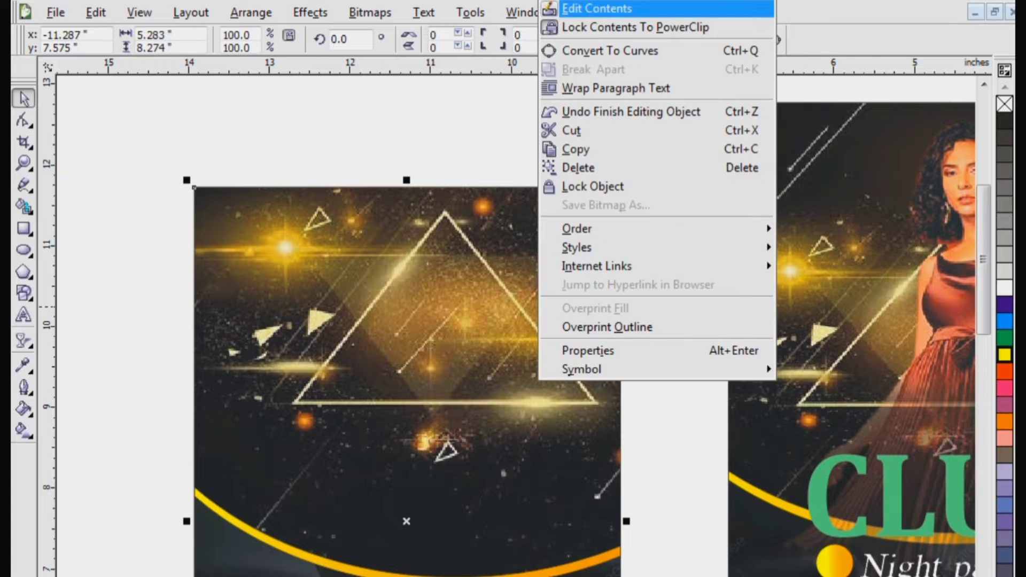
click(596, 9)
Select both ellipses, move them together slightly left to about x -11.256", y 10.111", and finish editing the PowerClip.
scroll(873, 132, down, 1)
drag(524, 321, 107, 576)
click(306, 306)
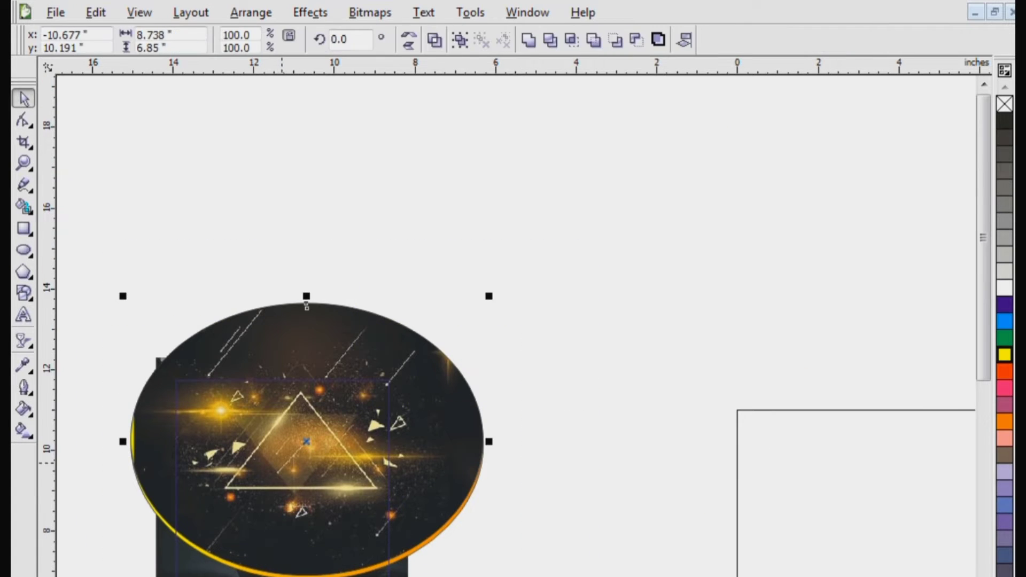
drag(306, 306, 283, 310)
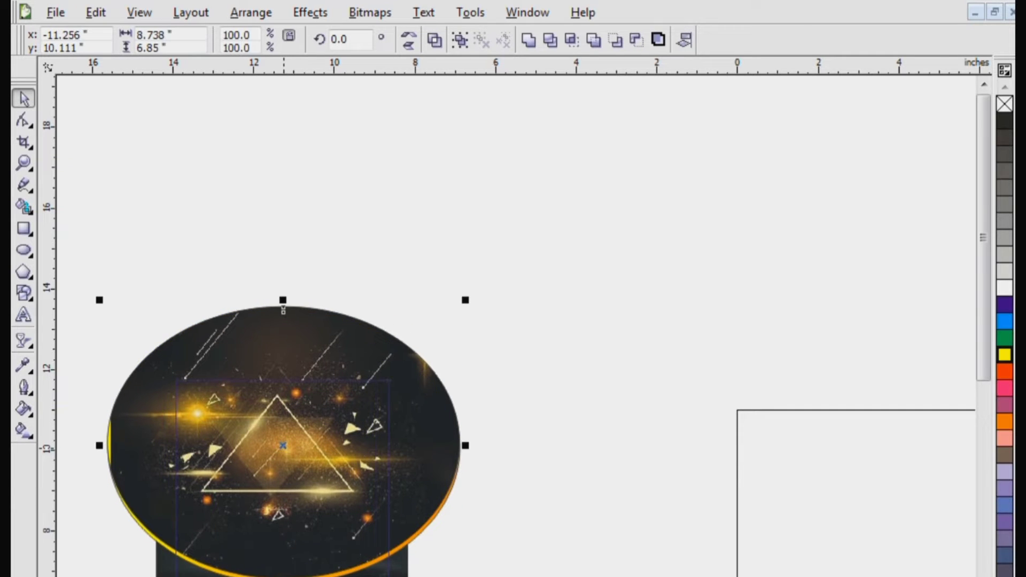
right_click(284, 310)
click(321, 147)
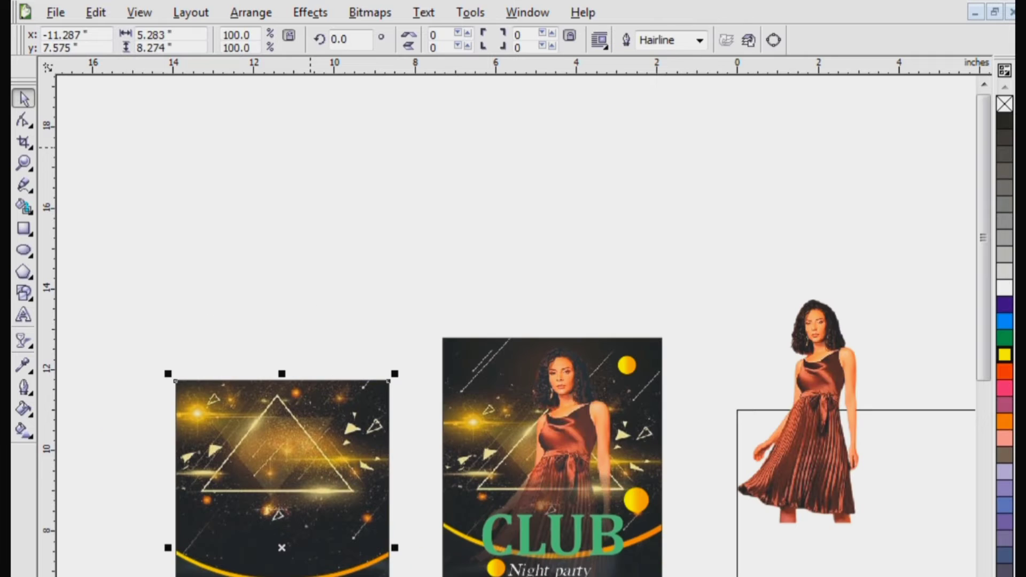
Reopen the poster's PowerClip contents, move both ellipses down to about x -11.354", y 9.673", and finish editing.
scroll(242, 402, down, 1)
right_click(242, 402)
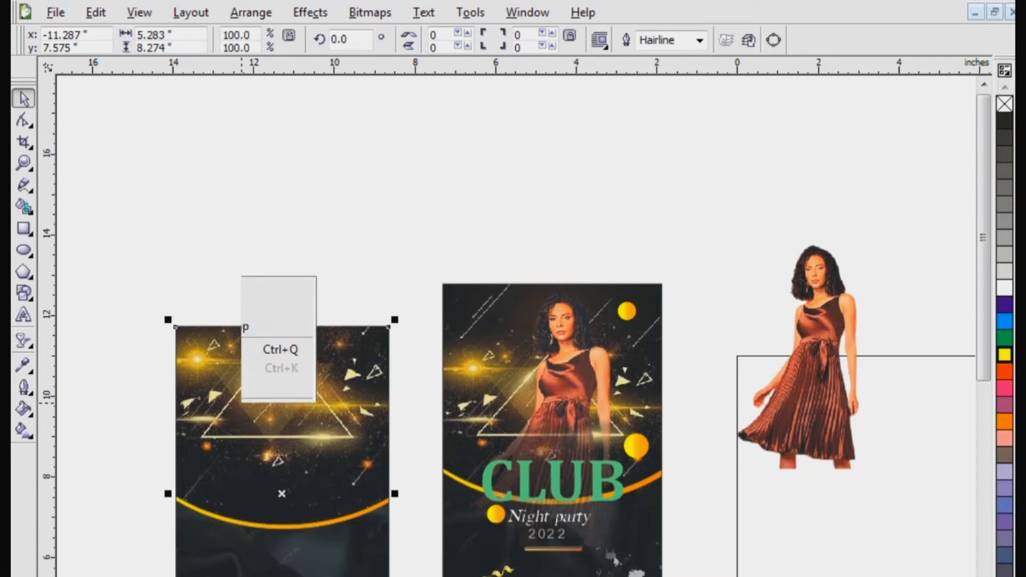
click(280, 30)
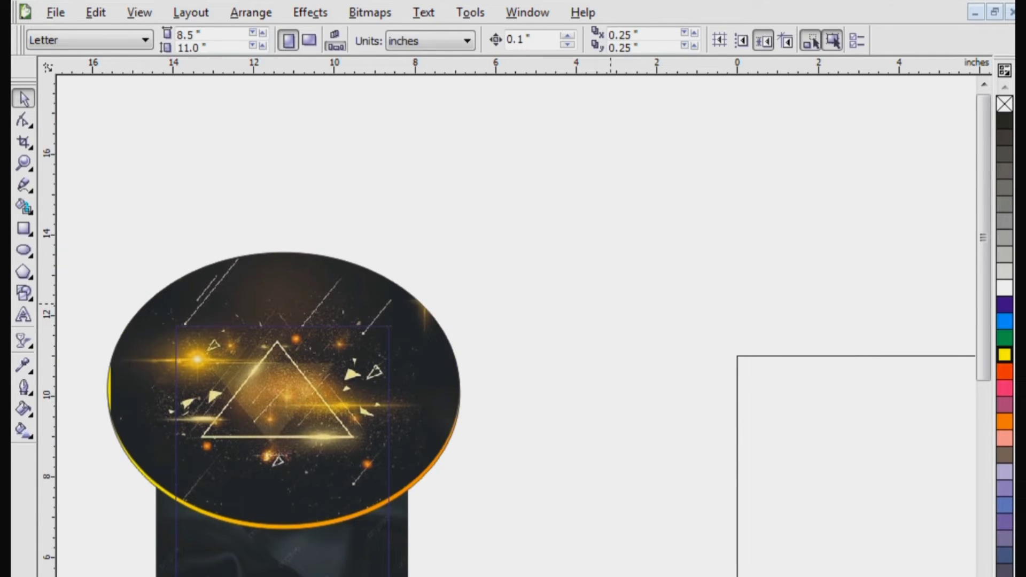
drag(368, 380, 70, 575)
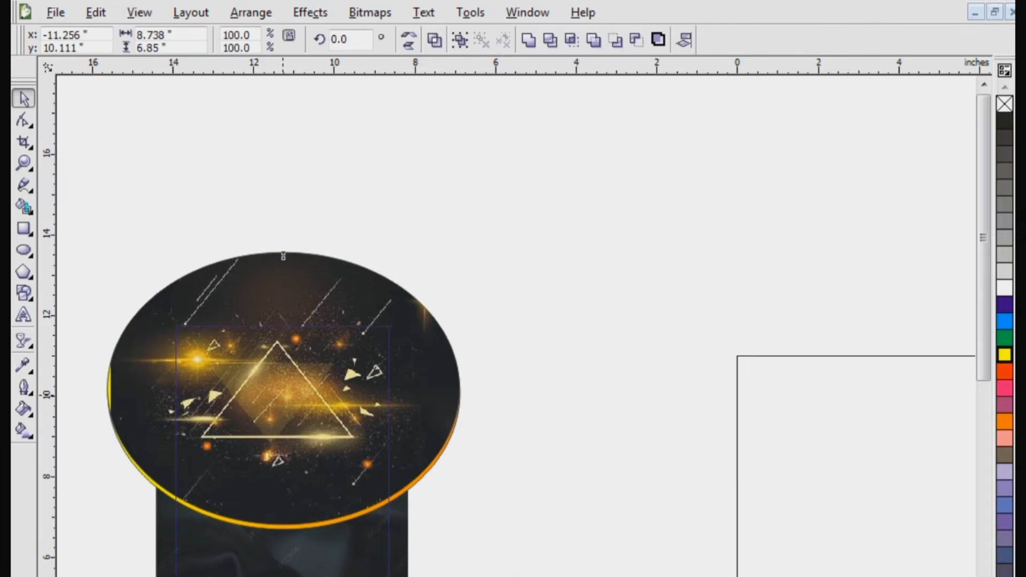
right_click(279, 411)
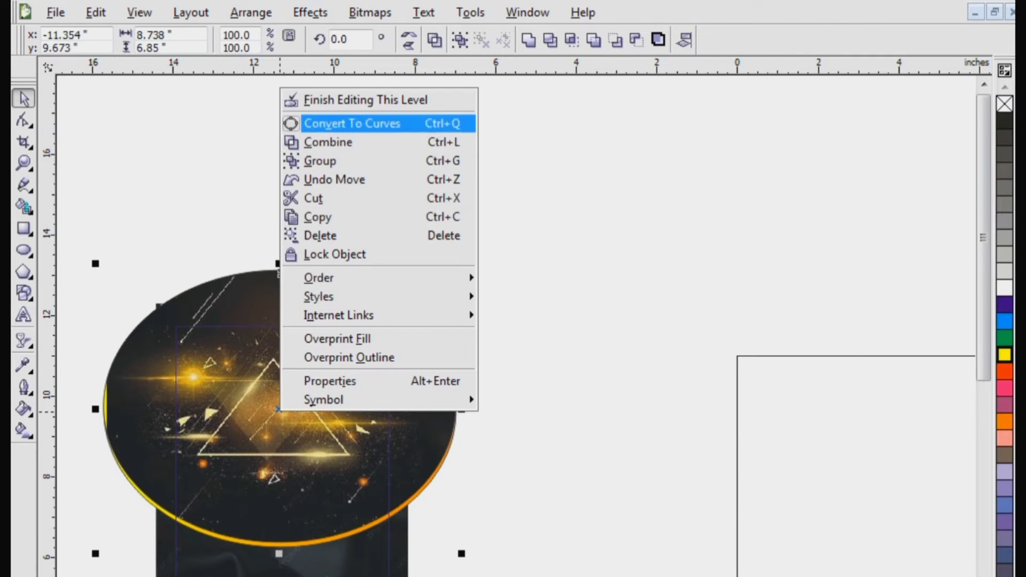
click(331, 99)
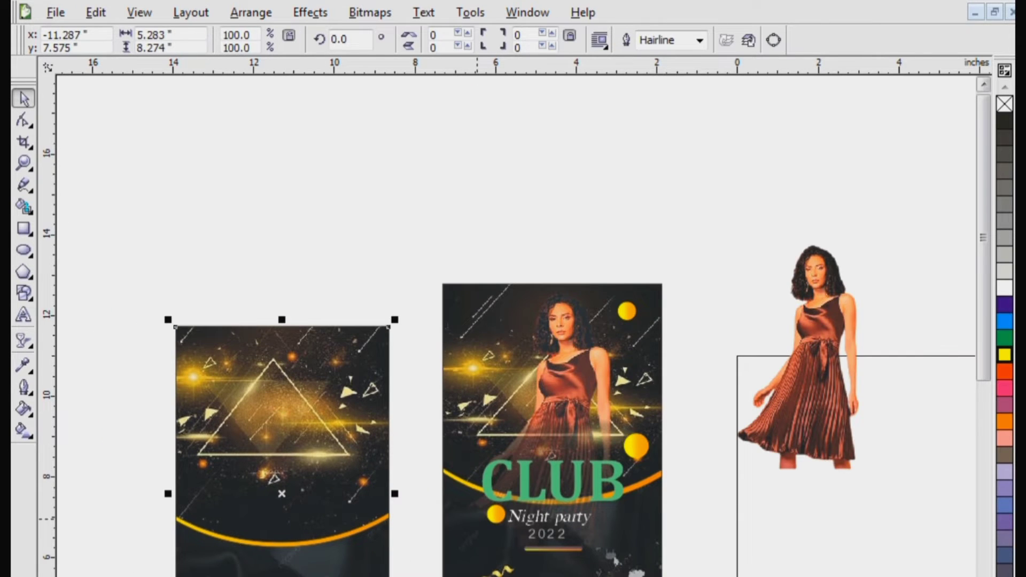
scroll(517, 334, down, 1)
key(Escape)
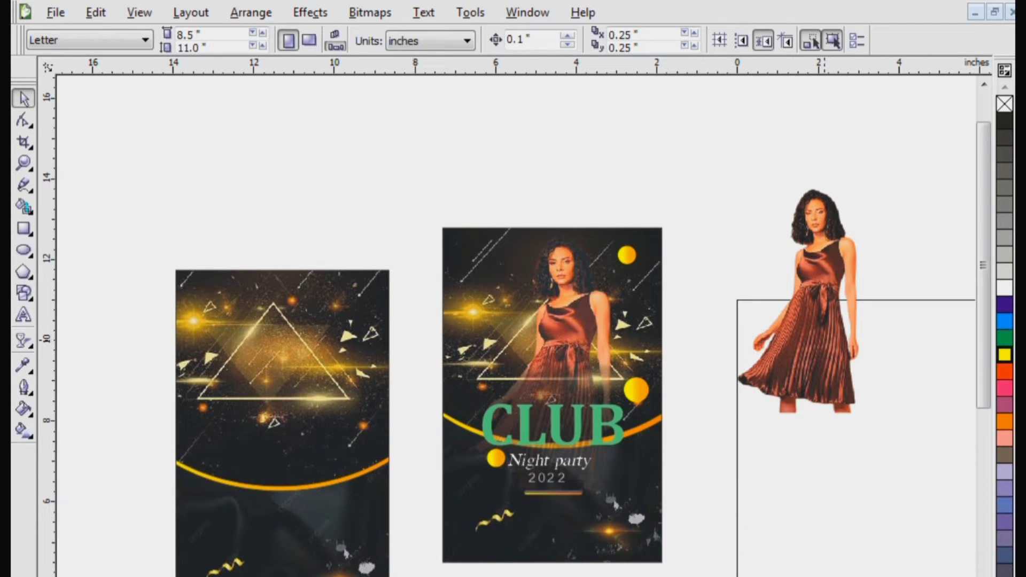
Move the cutout of the woman in the red dress onto the new poster and send the poster background behind her.
drag(838, 345, 340, 426)
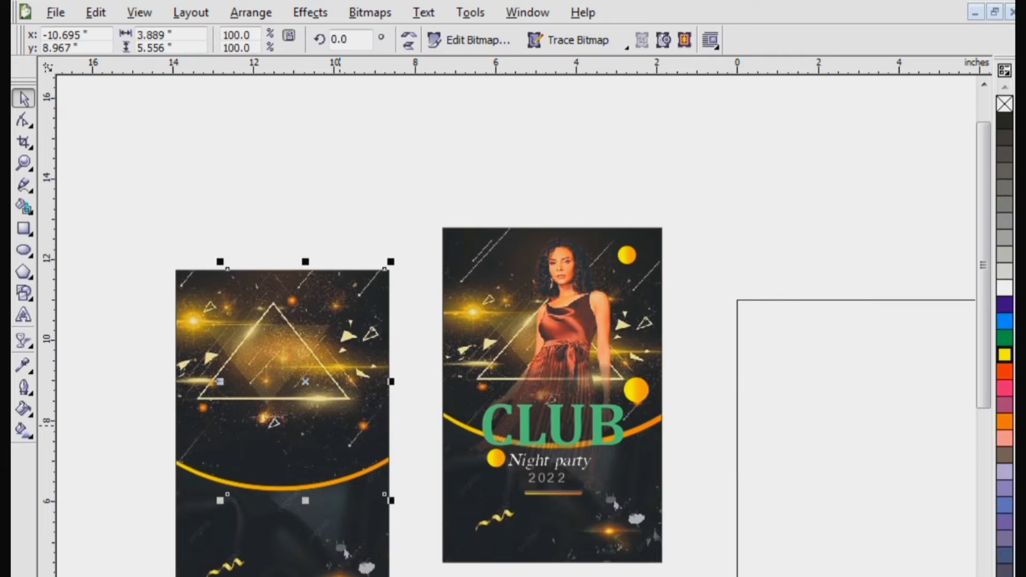
right_click(304, 381)
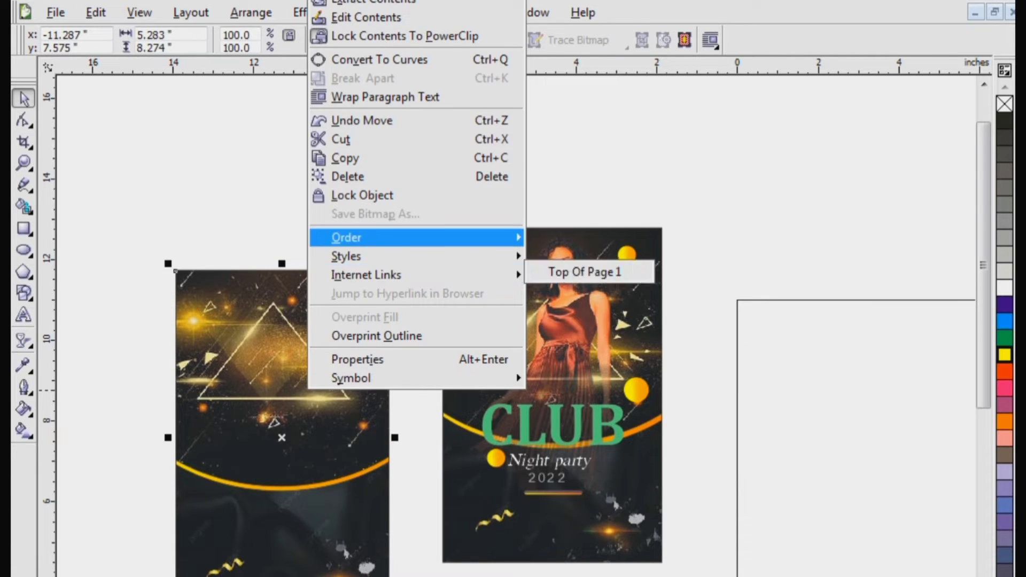
click(582, 131)
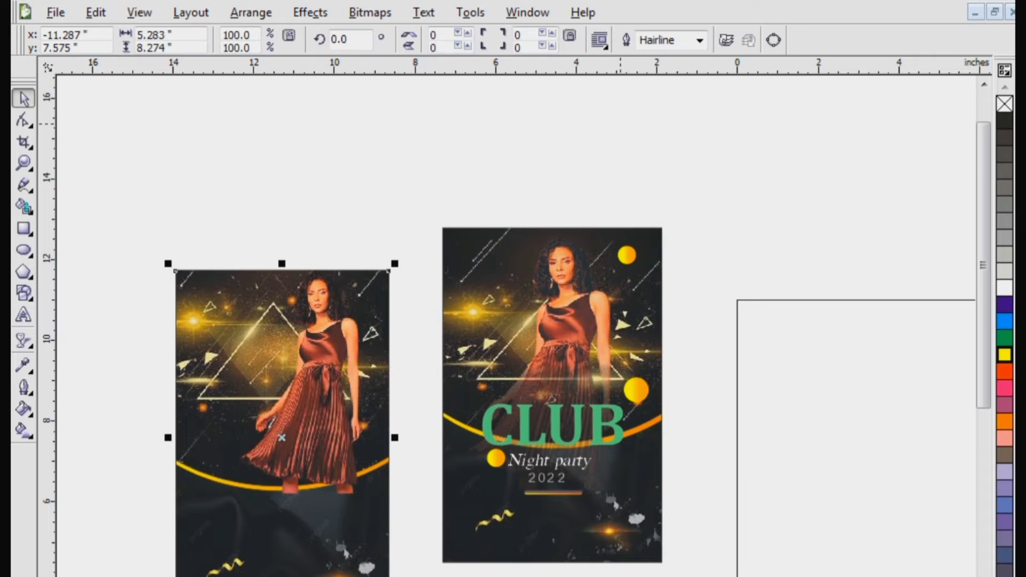
key(Escape)
Enlarge the woman bitmap to 106.3% and center it in the poster's upper part at about x -11.424", y 8.655".
drag(310, 429, 286, 435)
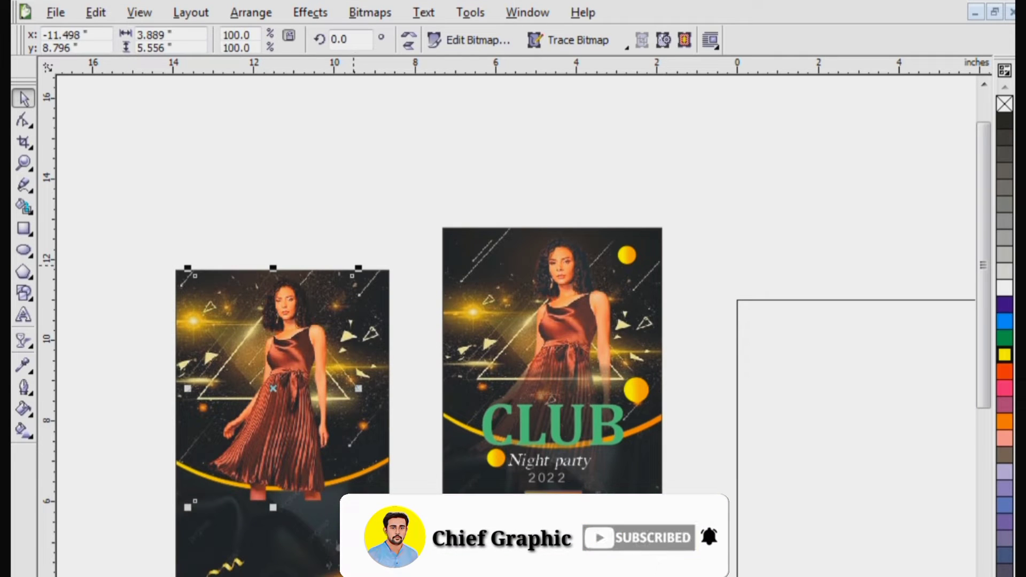
drag(358, 268, 368, 254)
drag(286, 331, 282, 353)
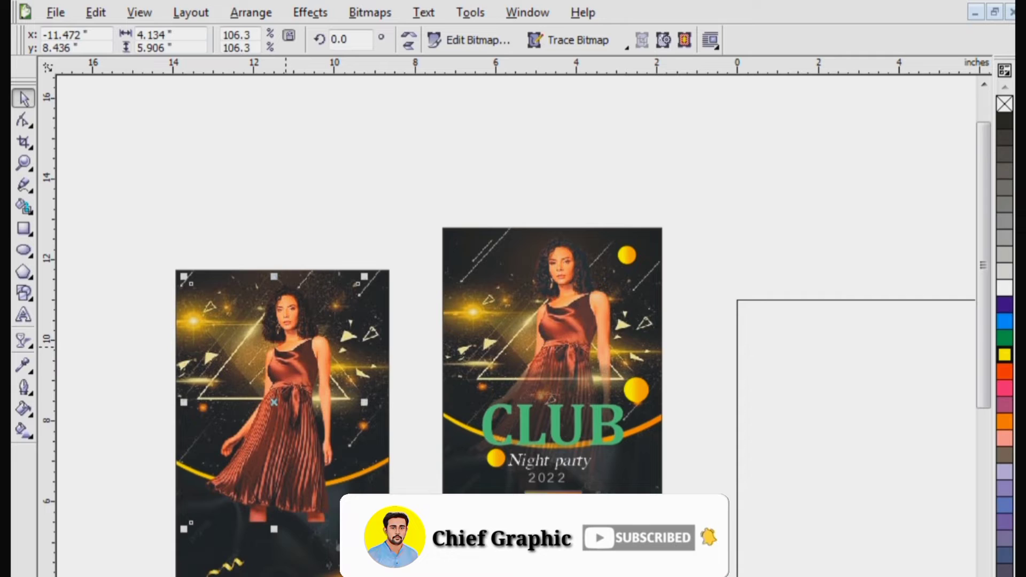
drag(295, 418, 297, 410)
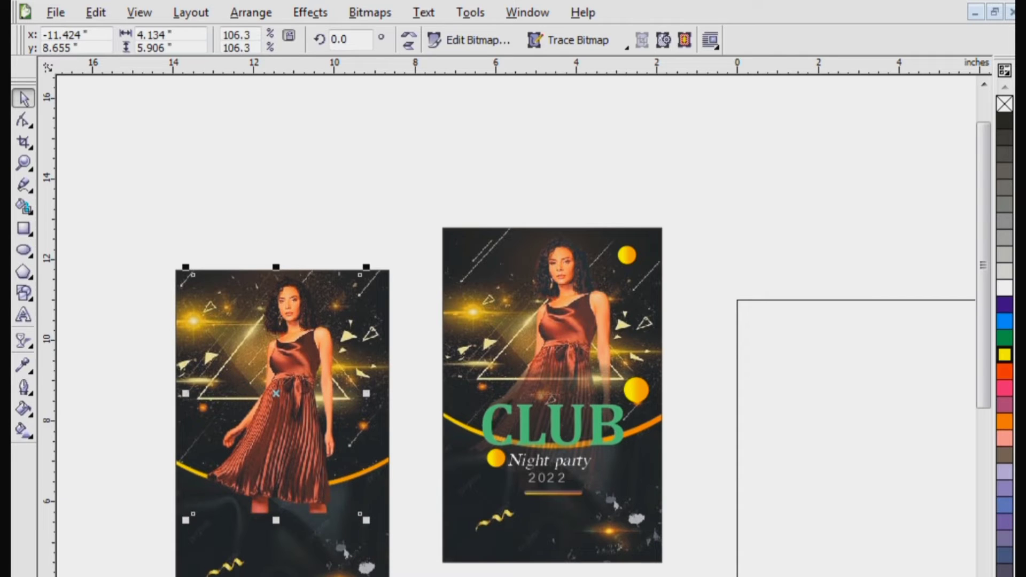
Apply a linear transparency to the woman that fades her downward from the chest, and adjust its midpoint over the skirt.
click(23, 341)
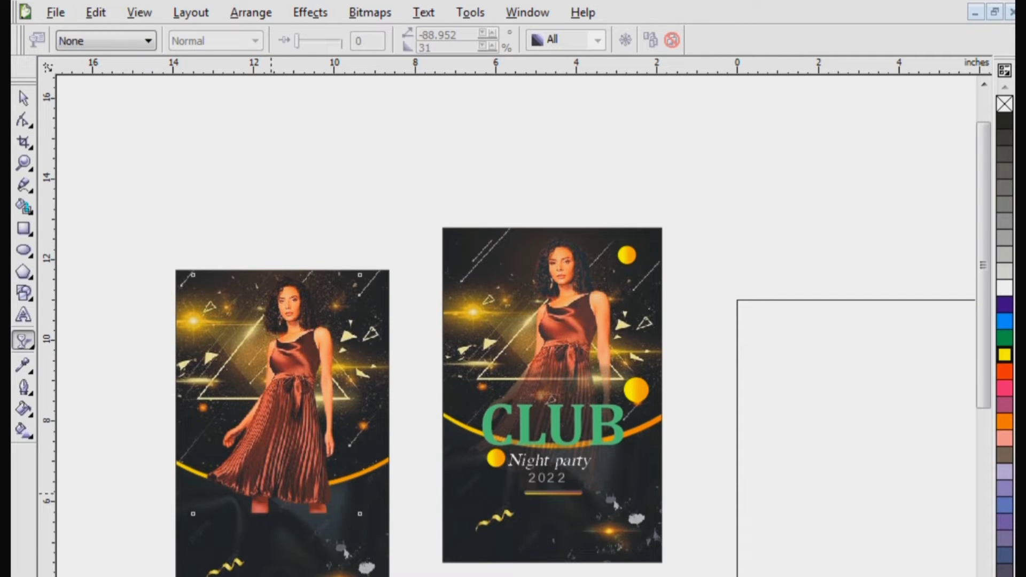
mouse_move(274, 523)
mouse_down()
mouse_move(276, 375)
mouse_move(318, 576)
mouse_up()
drag(274, 523, 298, 331)
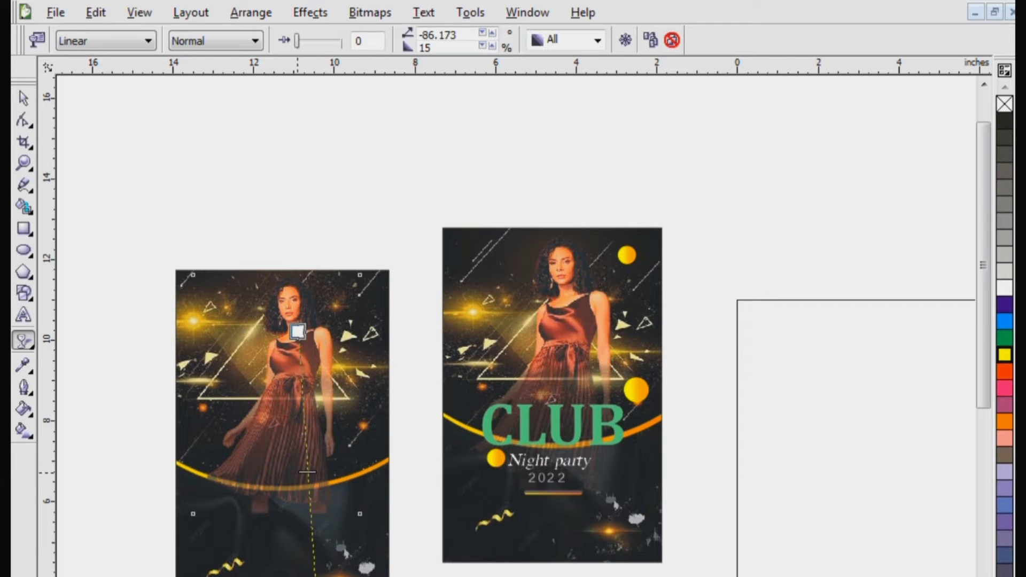
drag(307, 472, 309, 500)
mouse_move(306, 452)
mouse_down()
mouse_move(305, 428)
mouse_move(308, 447)
mouse_up()
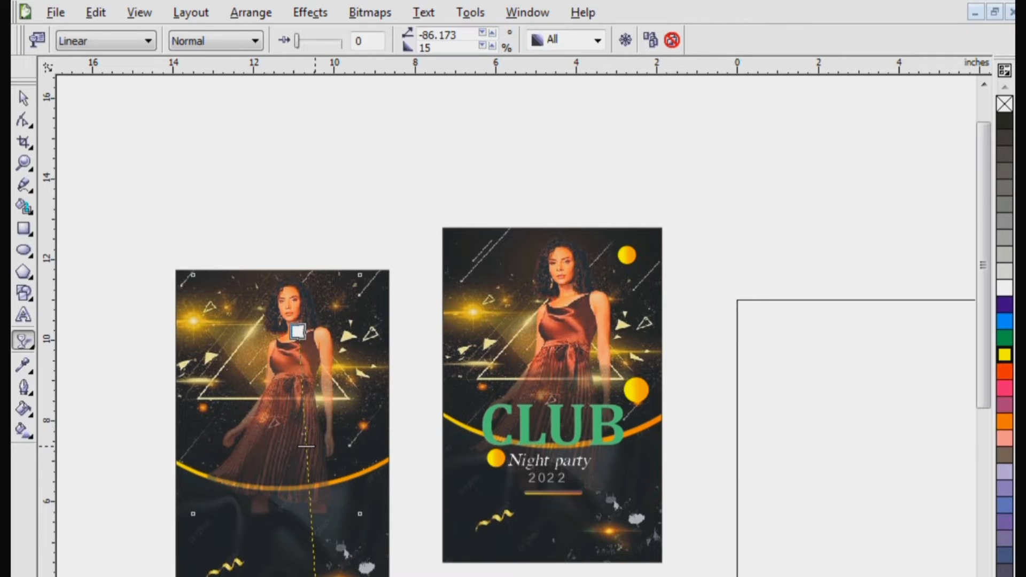
click(23, 98)
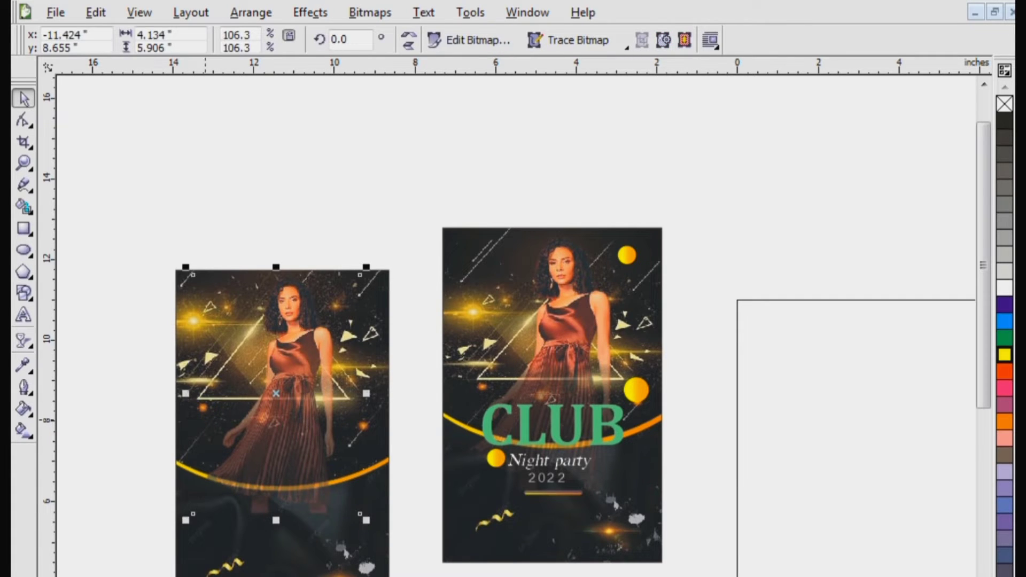
Group the faded woman with the poster background.
drag(394, 205, 159, 576)
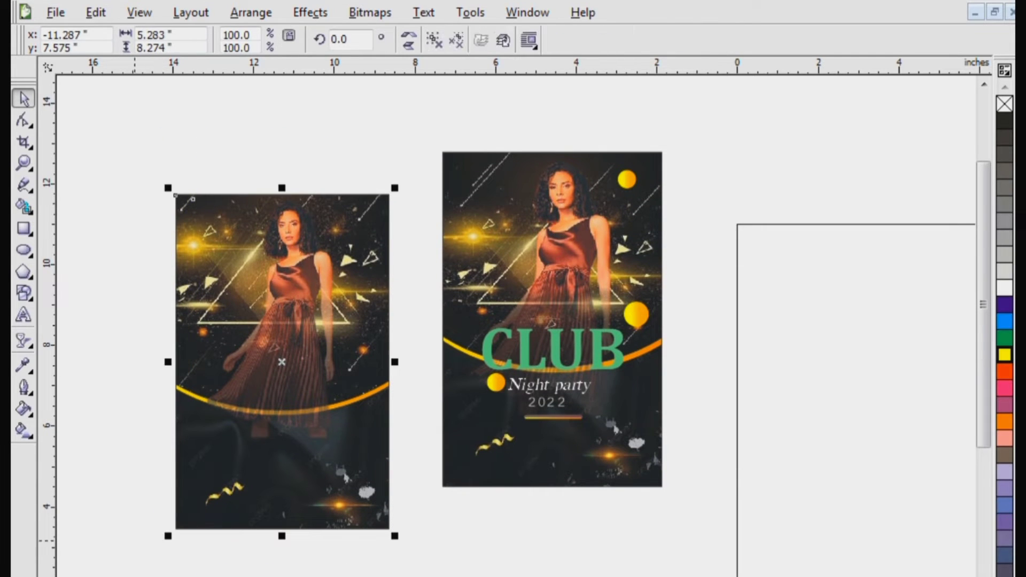
key(Escape)
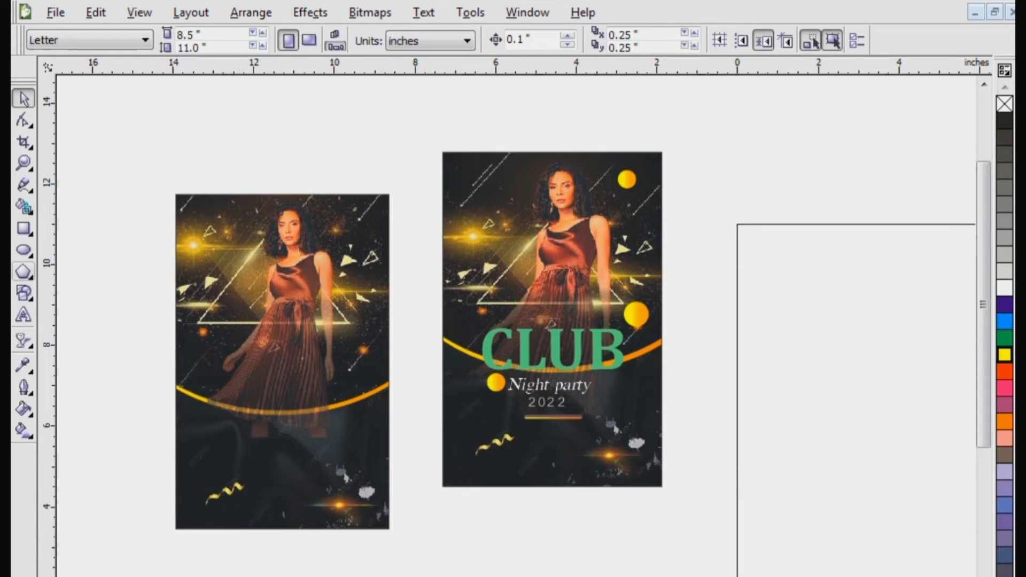
Draw a circle about 0.973" in diameter on the empty area beside the reference poster and fill it with yellow.
click(24, 249)
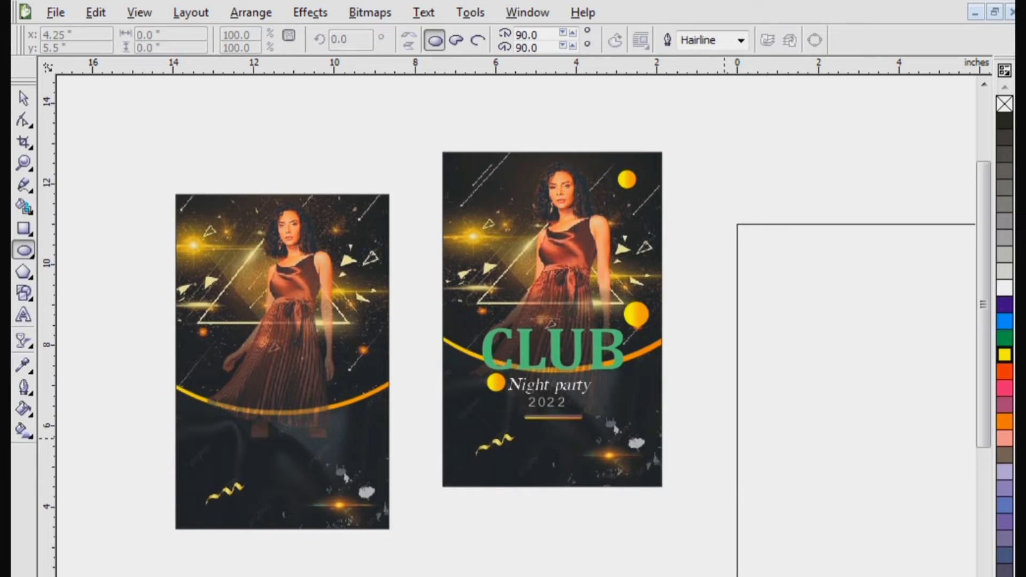
drag(701, 427, 742, 467)
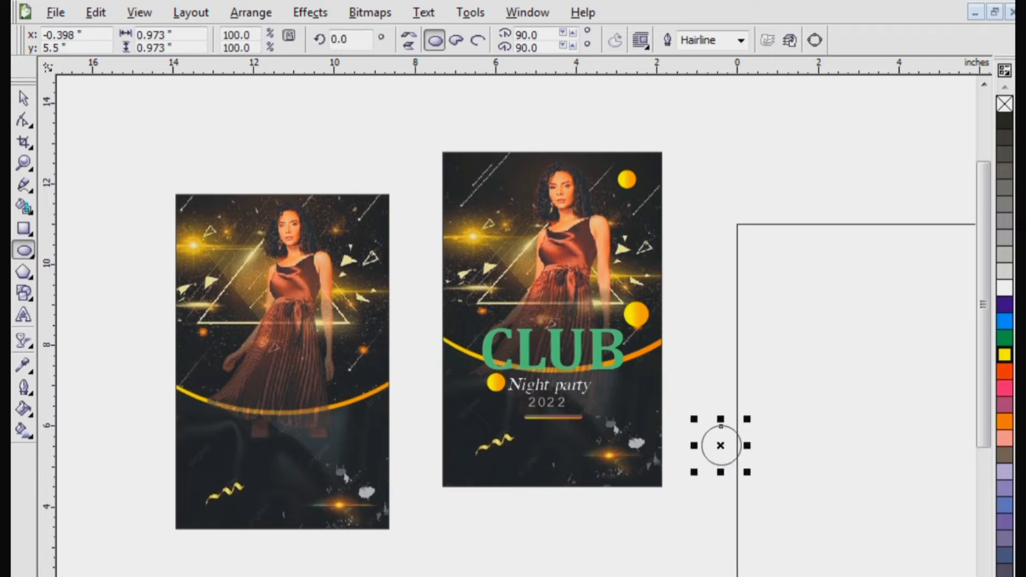
click(310, 13)
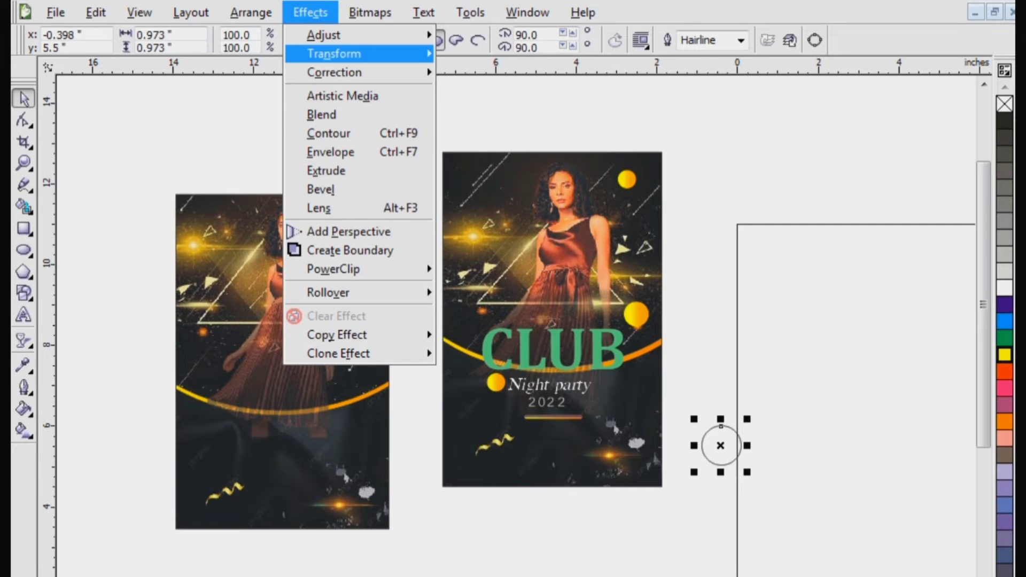
mouse_move(334, 54)
click(1005, 355)
click(1005, 355)
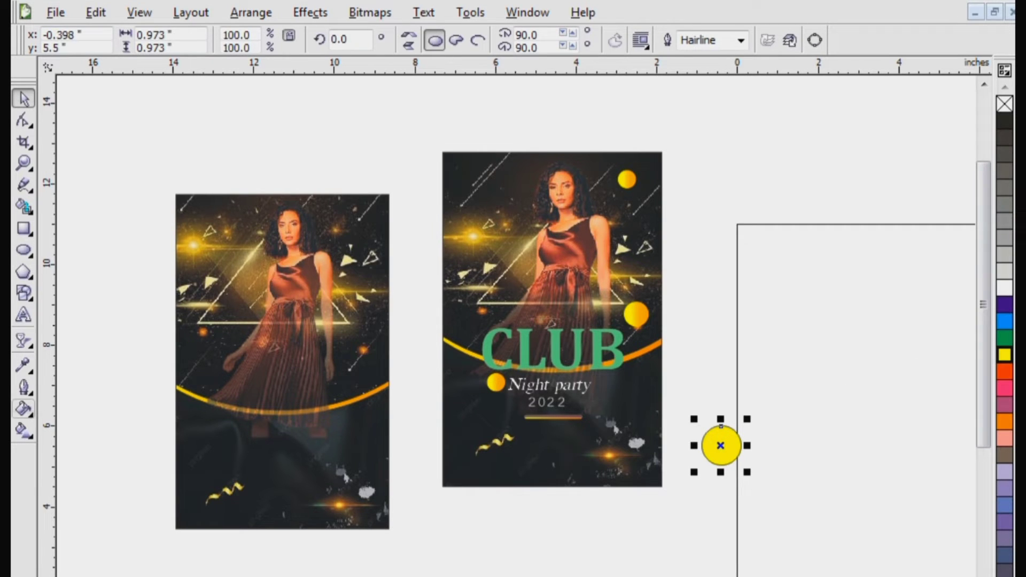
Give the circle a horizontal linear gradient from yellow to orange with the midpoint at 14%.
click(24, 431)
drag(700, 445, 837, 449)
drag(770, 448, 741, 448)
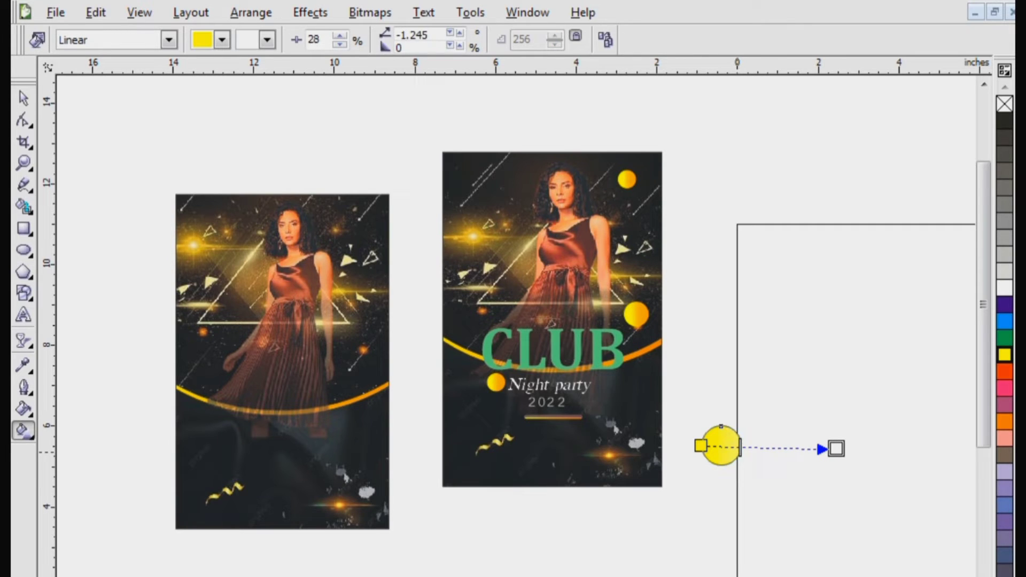
click(267, 39)
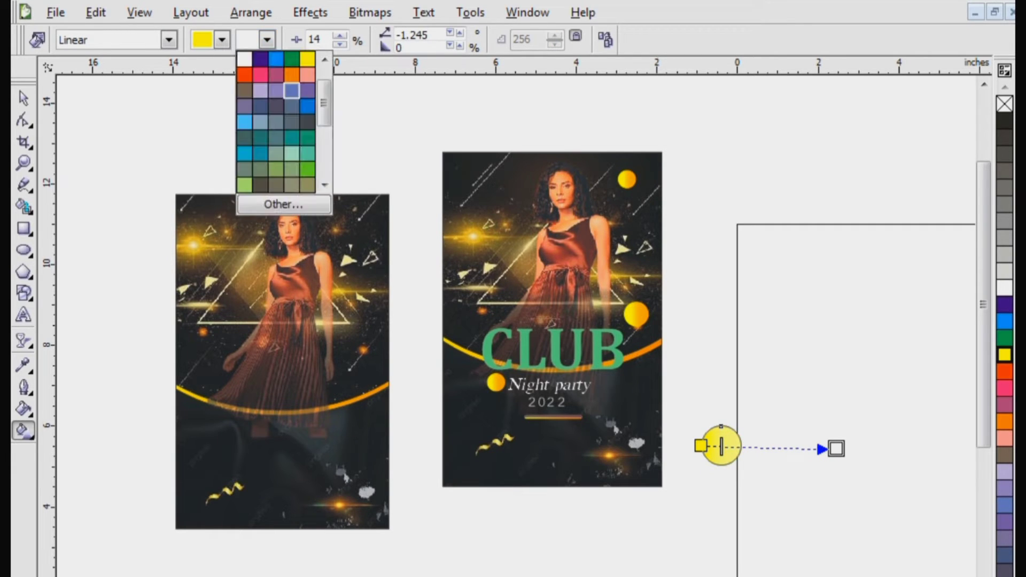
click(292, 88)
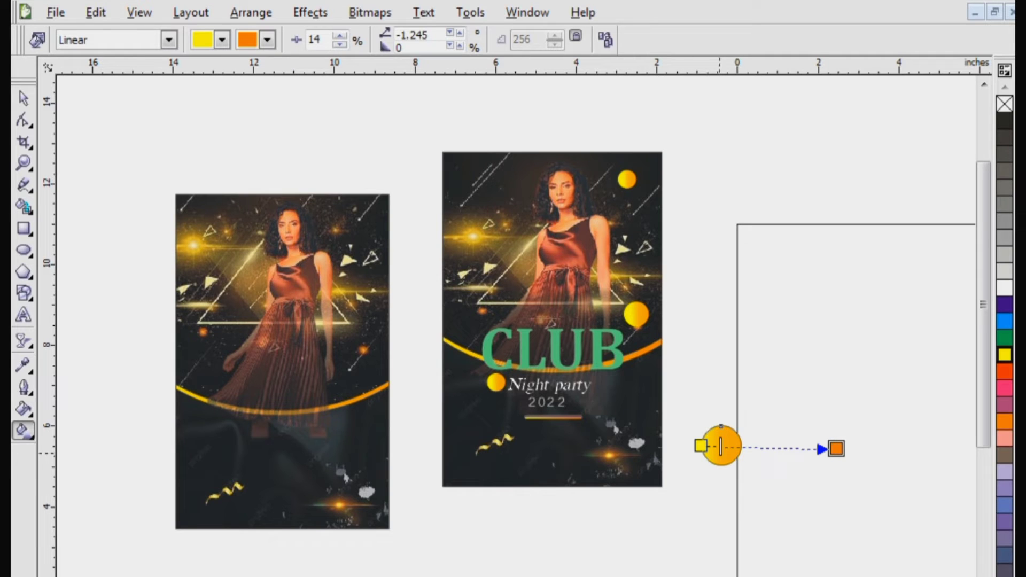
Move the gradient circle onto the new poster beside the woman's hand and set its outline width to None.
drag(721, 445, 361, 333)
click(21, 95)
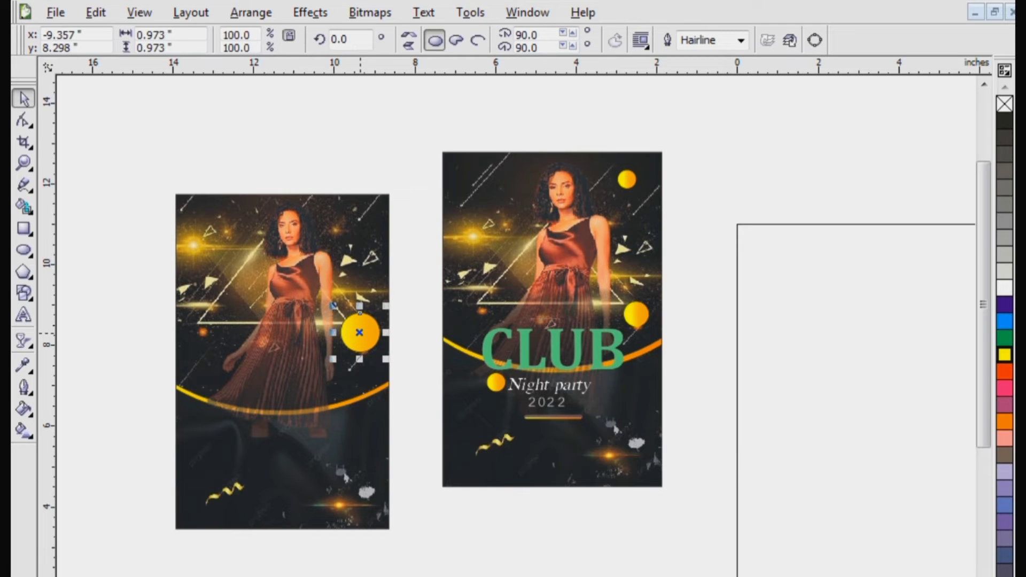
right_click(359, 331)
key(Escape)
key(F12)
click(404, 240)
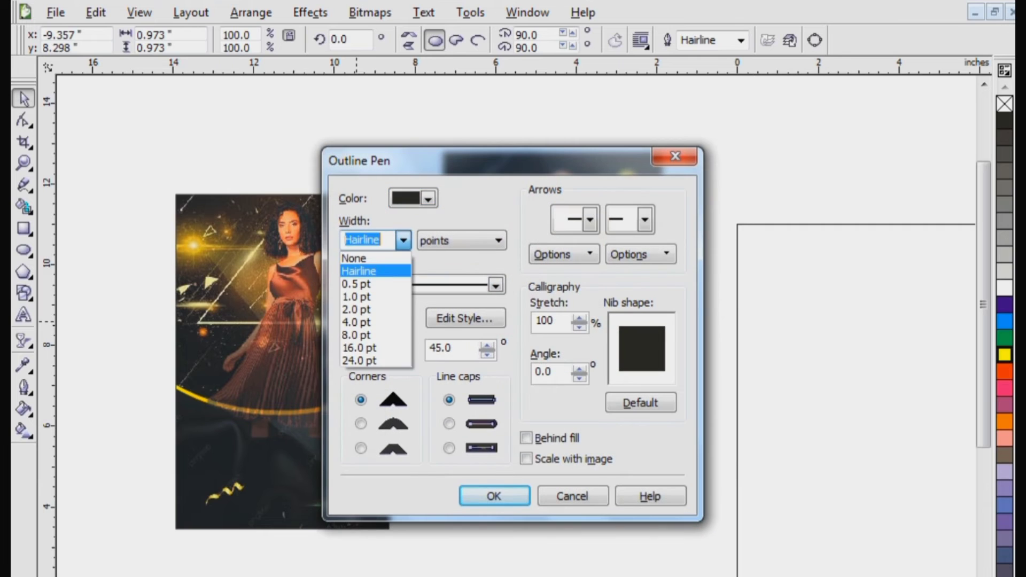
click(355, 255)
key(Return)
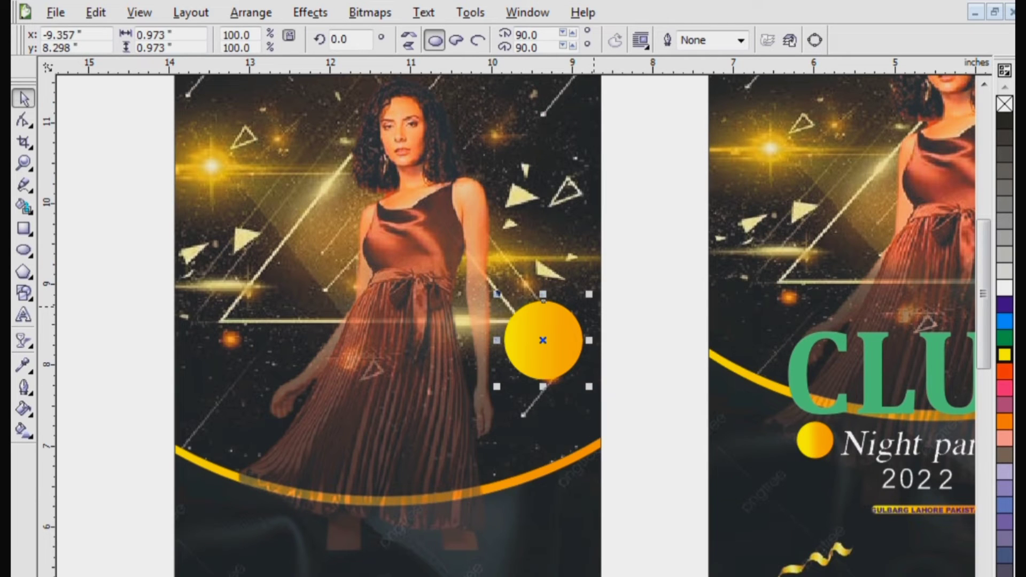
Shrink the gradient circle on the new poster to 81.2%, about 0.791" in diameter.
drag(589, 293, 574, 309)
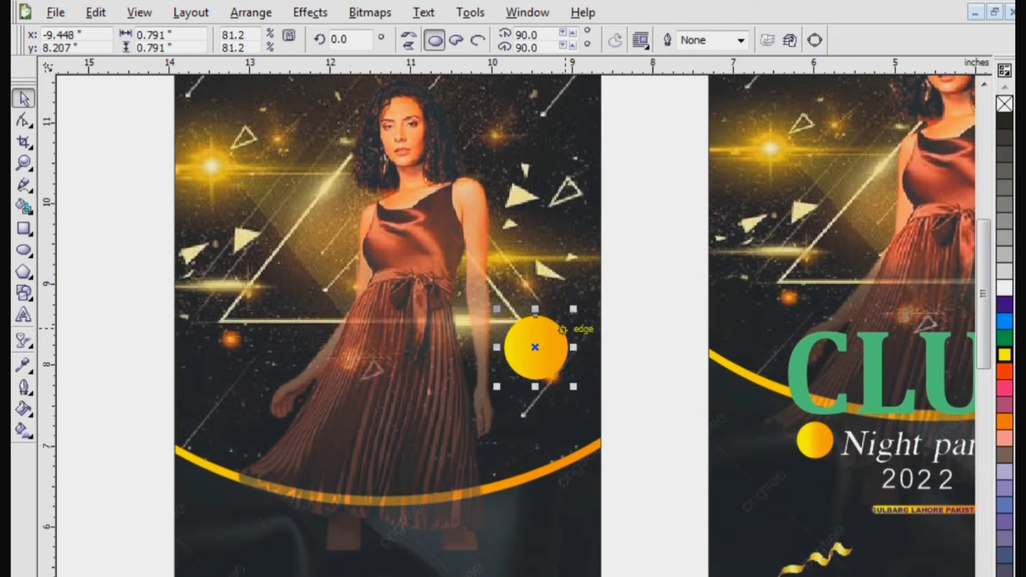
scroll(565, 329, down, 1)
scroll(516, 354, down, 2)
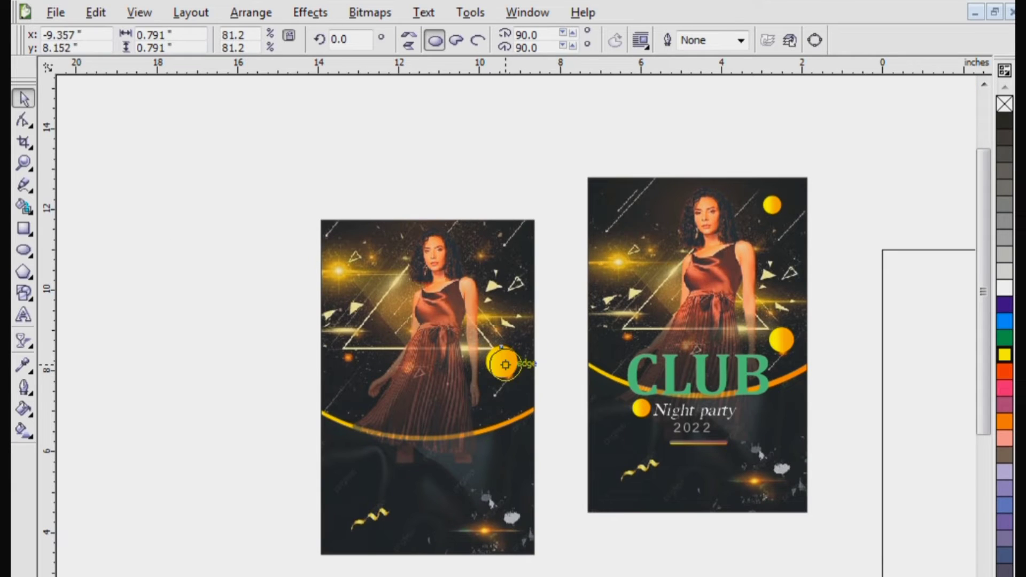
Place a copy of the gradient circle near the new poster's upper corner beside the woman's head and shrink it to about 0.395" in diameter.
key(Escape)
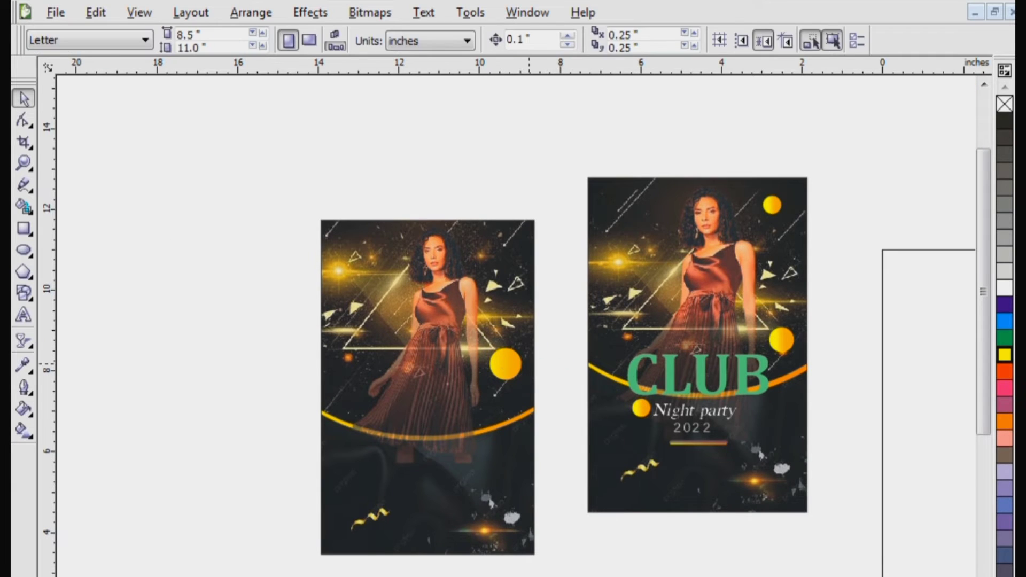
right_click(518, 361)
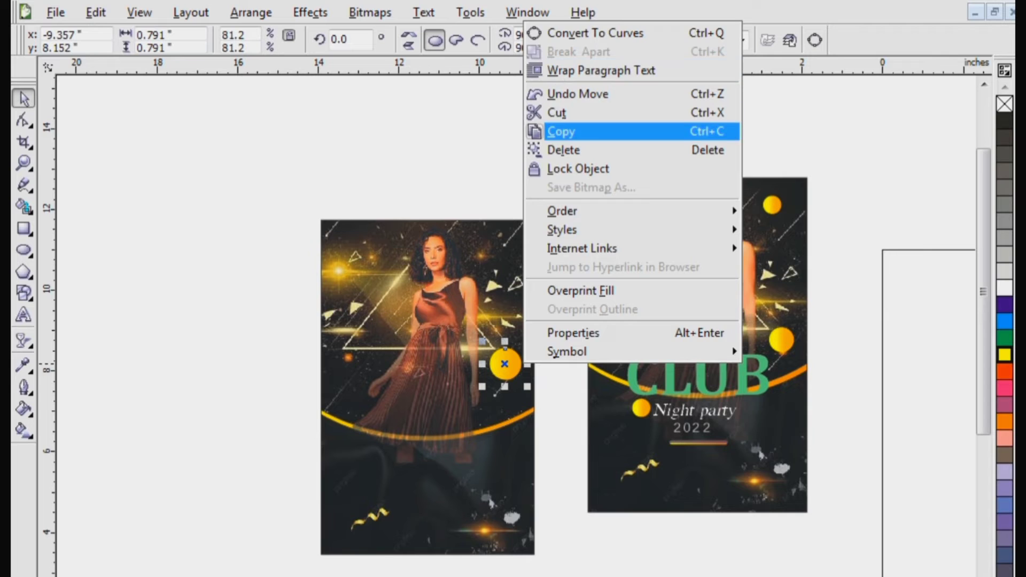
click(551, 131)
right_click(519, 362)
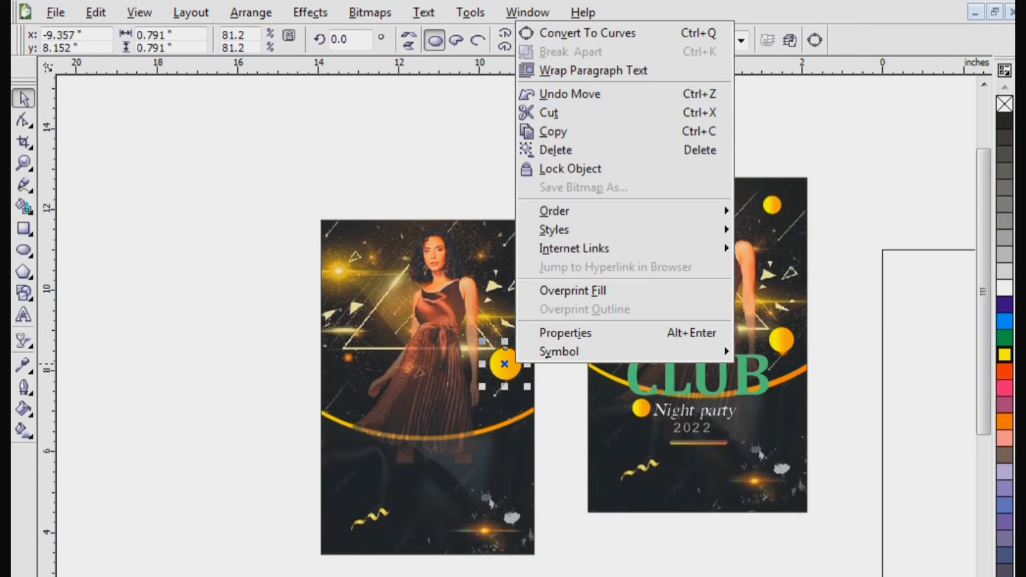
click(492, 166)
right_click(492, 167)
click(530, 275)
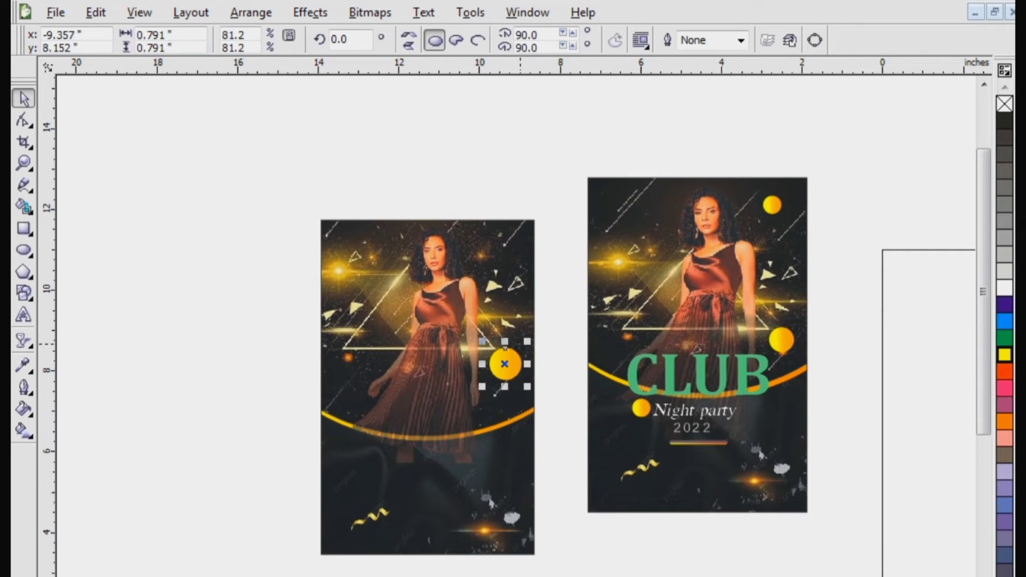
drag(511, 353, 505, 244)
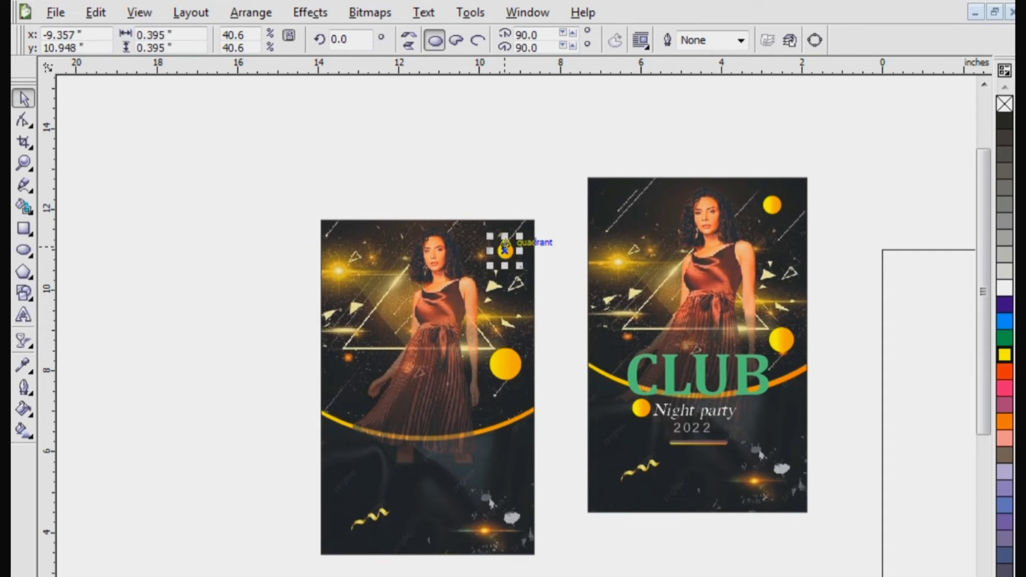
Place another copy of the large gradient circle on the empty area beside the new poster.
right_click(561, 225)
click(585, 332)
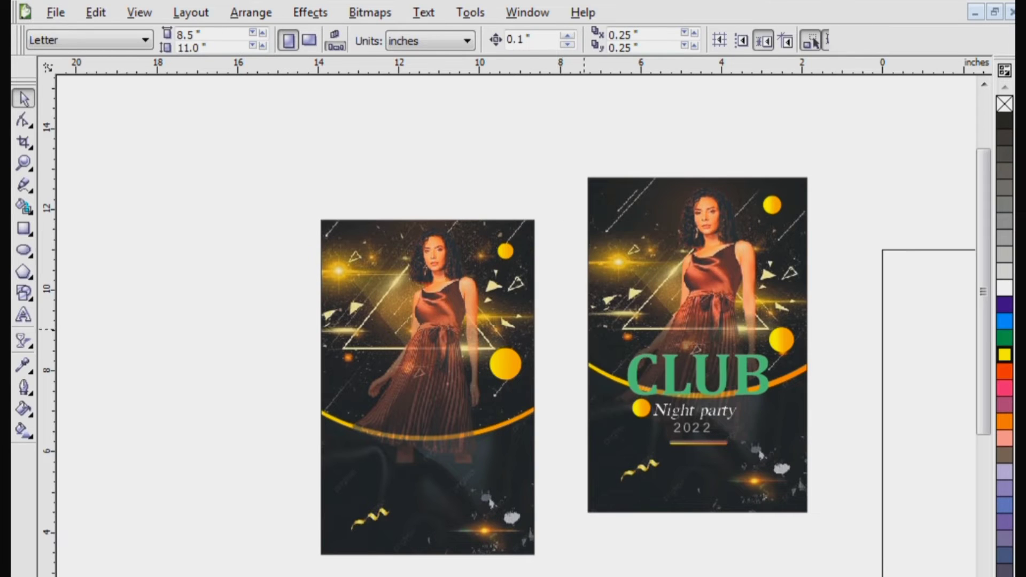
drag(505, 364, 264, 402)
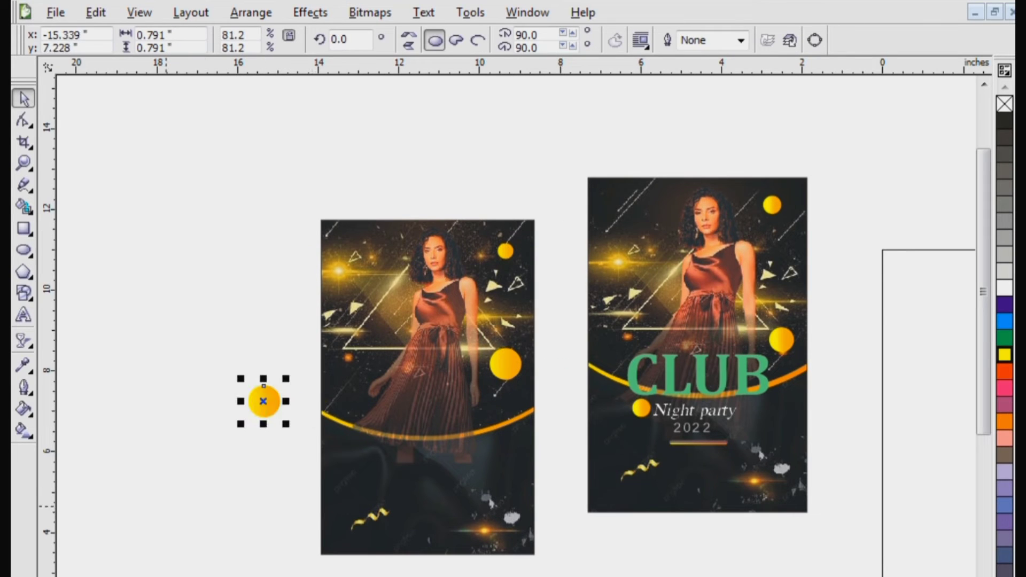
key(Escape)
Add the text "CLUB" on the empty area beside the new poster and enlarge it to about 82.4 pt.
click(23, 315)
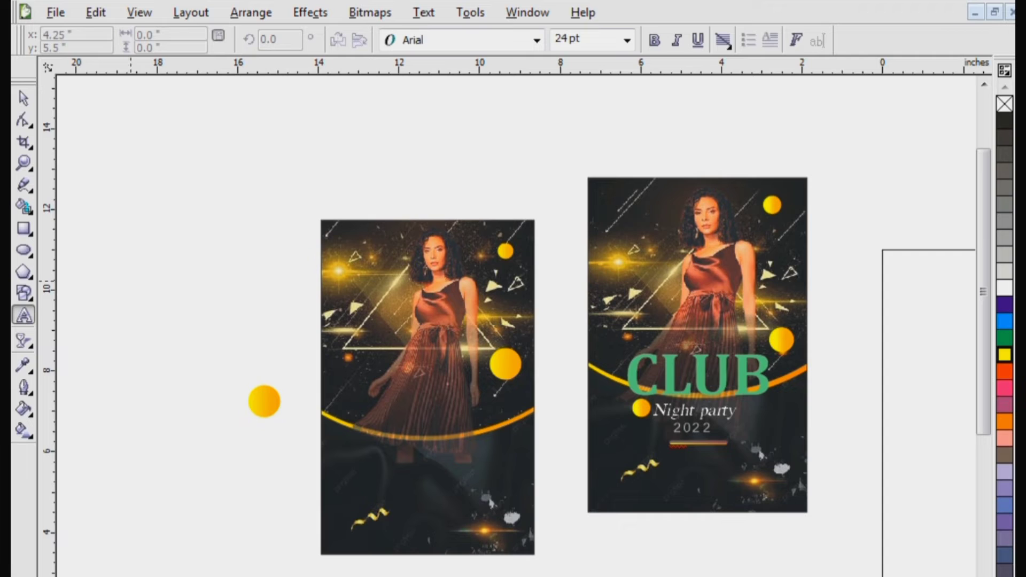
click(131, 281)
text(C)
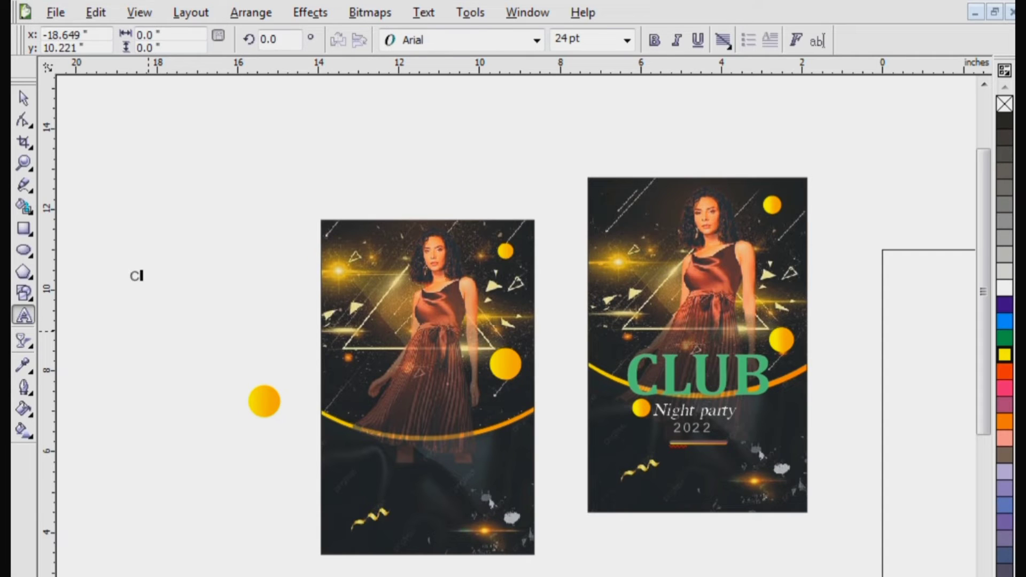
text(LUB)
click(23, 98)
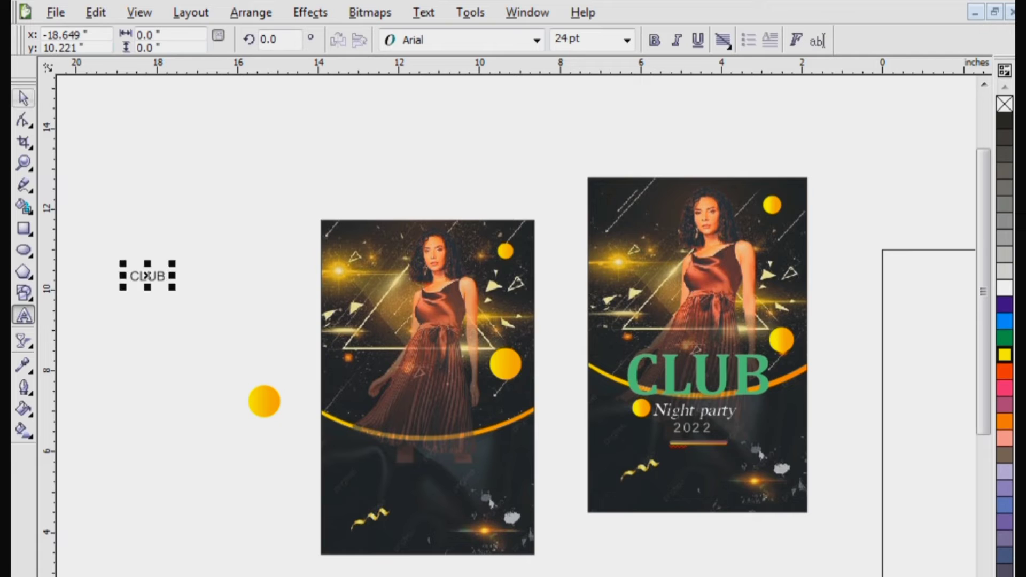
key(Escape)
click(147, 276)
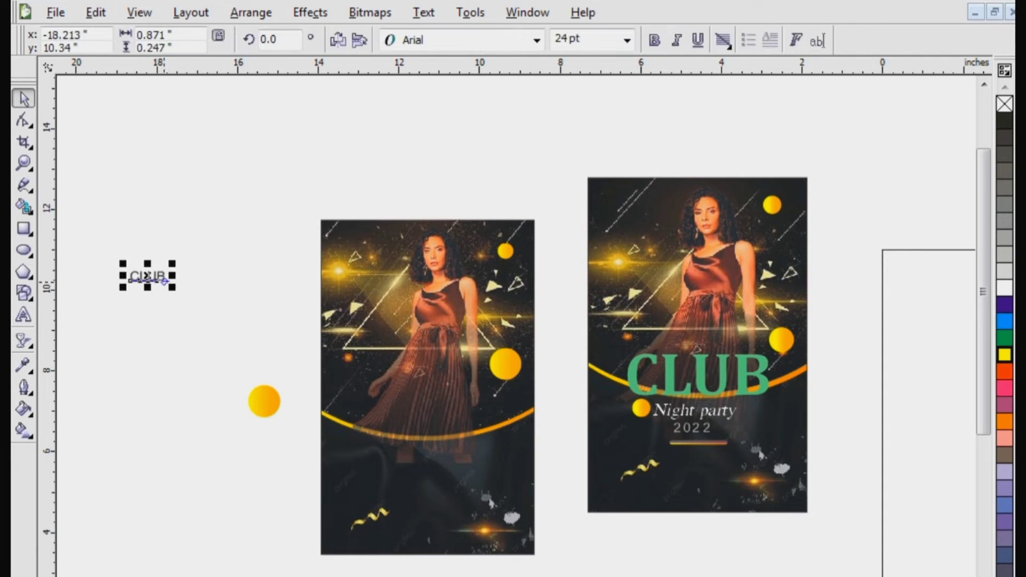
drag(169, 284, 258, 311)
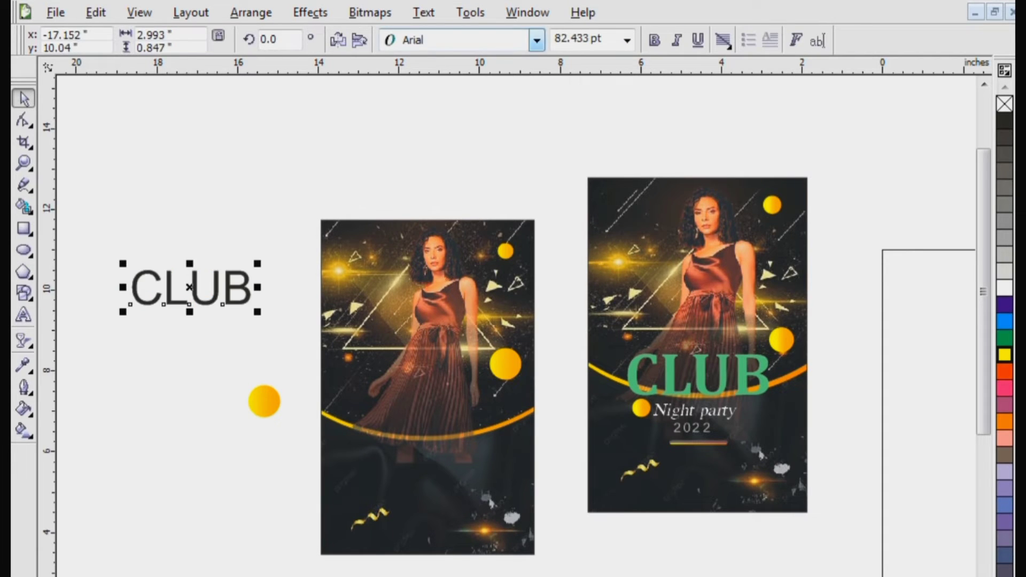
Set the CLUB text's font to Cambria Bold.
click(655, 40)
click(538, 40)
mouse_move(536, 63)
key(Down)
key(Down)
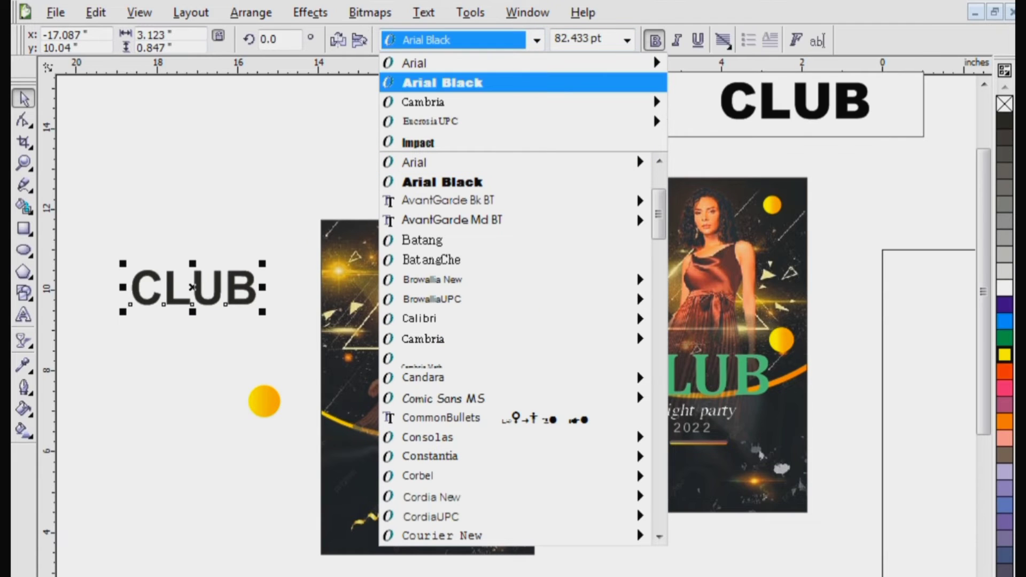
key(Down)
key(Down)
key(Down)
key(Down)
key(Down)
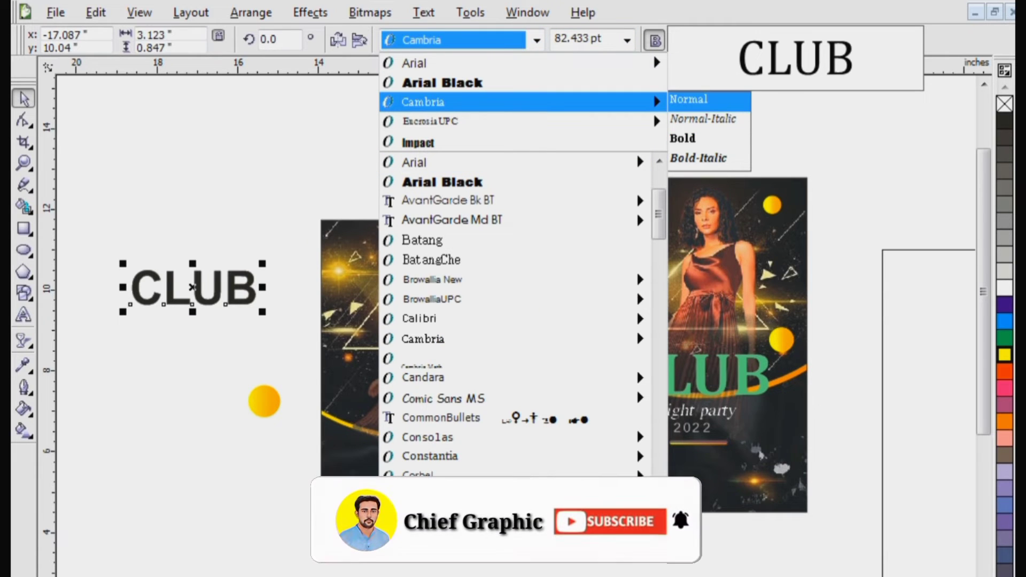
key(Up)
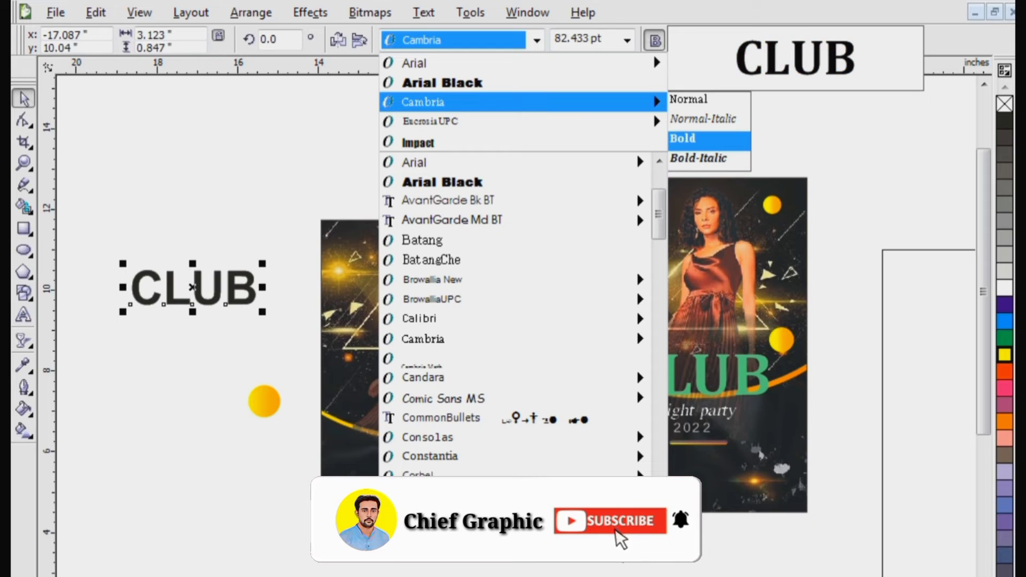
key(Return)
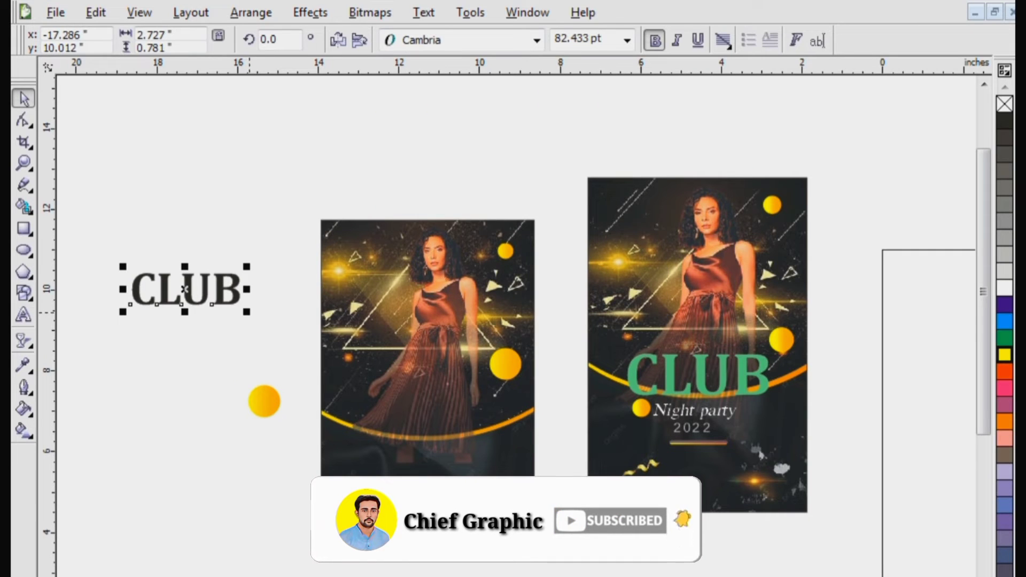
Enlarge the CLUB text to about 105.2 pt and place it on the new poster across the woman's skirt hem and the curved line.
drag(246, 312, 277, 321)
drag(201, 293, 431, 418)
Fill the CLUB text with the green PANTONE 376 C from the PANTONE solid coated palette.
click(24, 410)
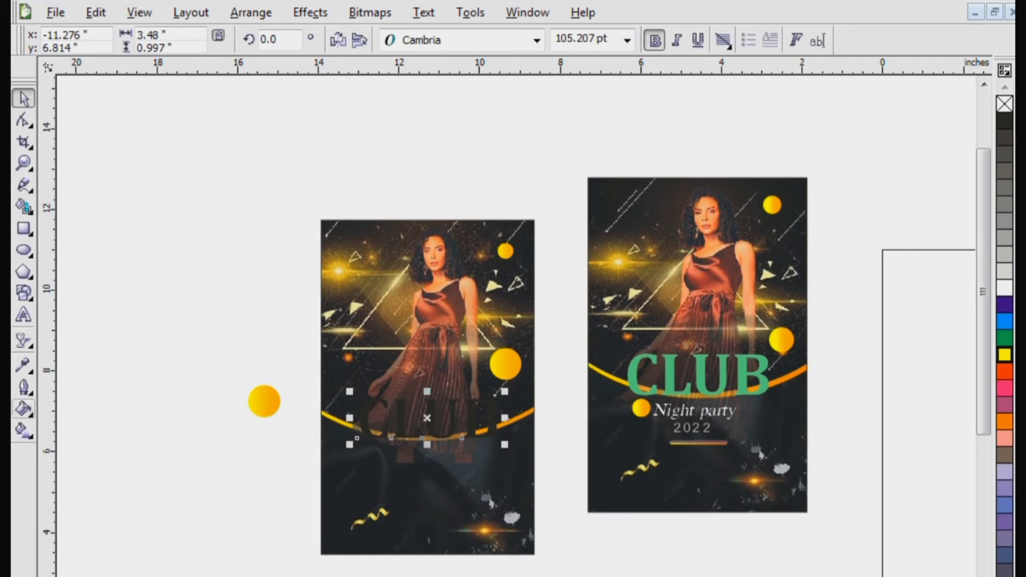
click(63, 420)
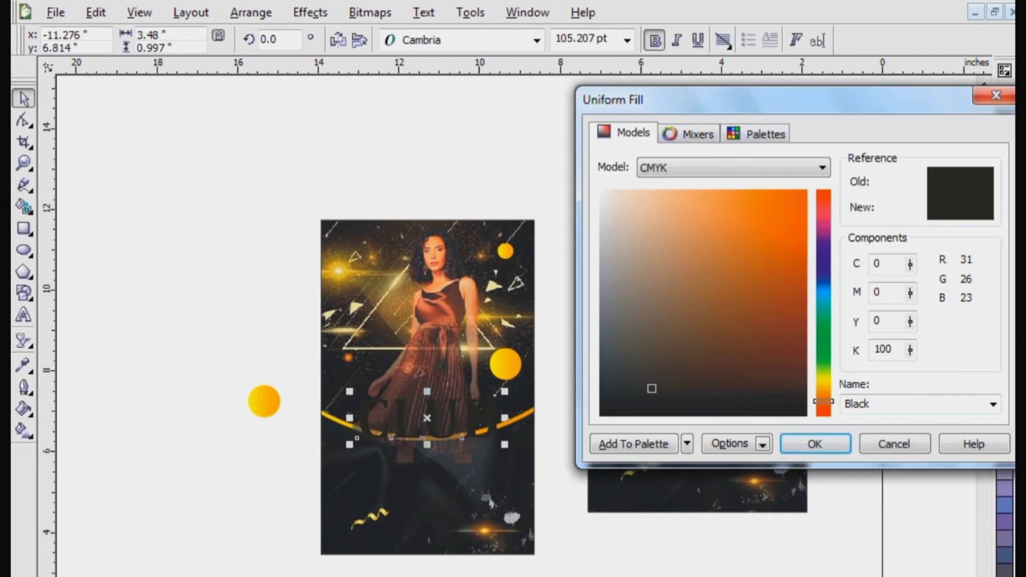
click(757, 134)
click(822, 255)
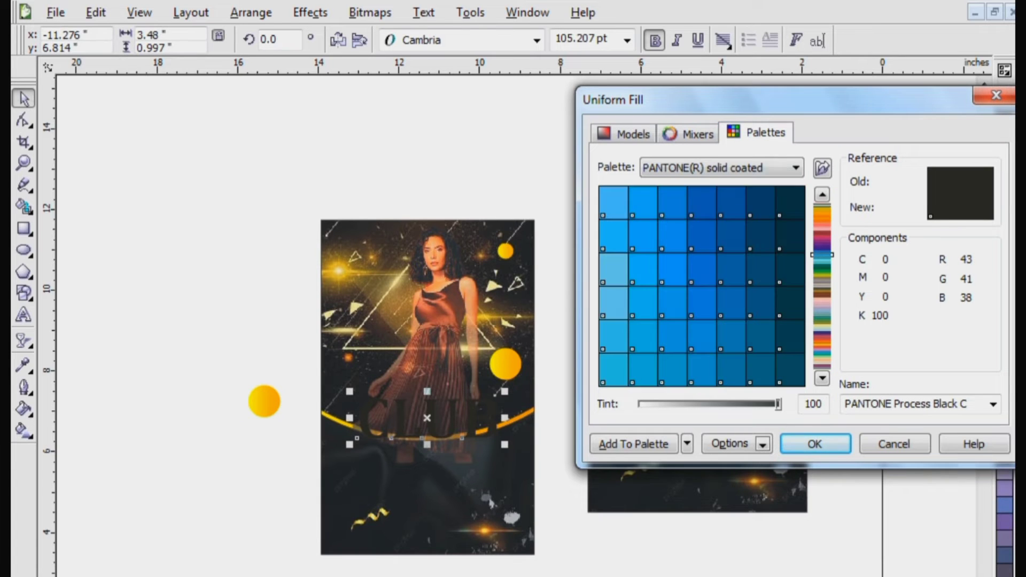
mouse_move(822, 255)
mouse_down()
mouse_move(823, 279)
mouse_move(822, 270)
mouse_up()
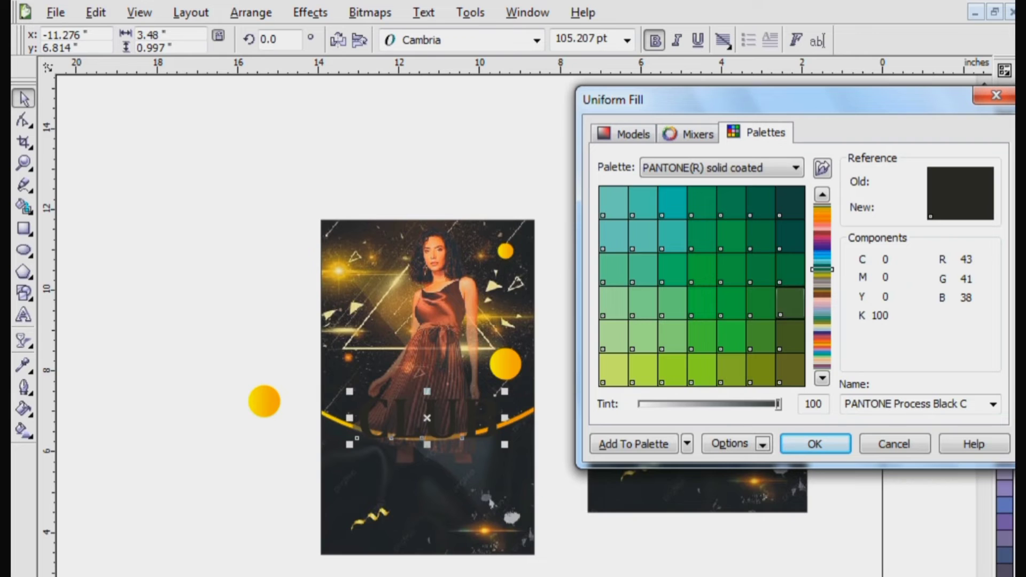
click(732, 336)
click(815, 444)
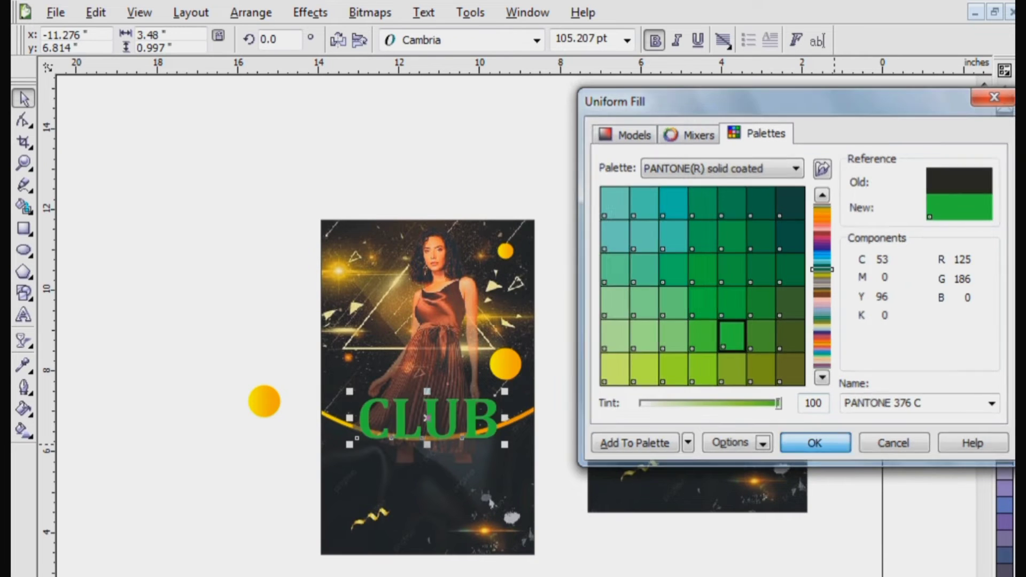
key(Escape)
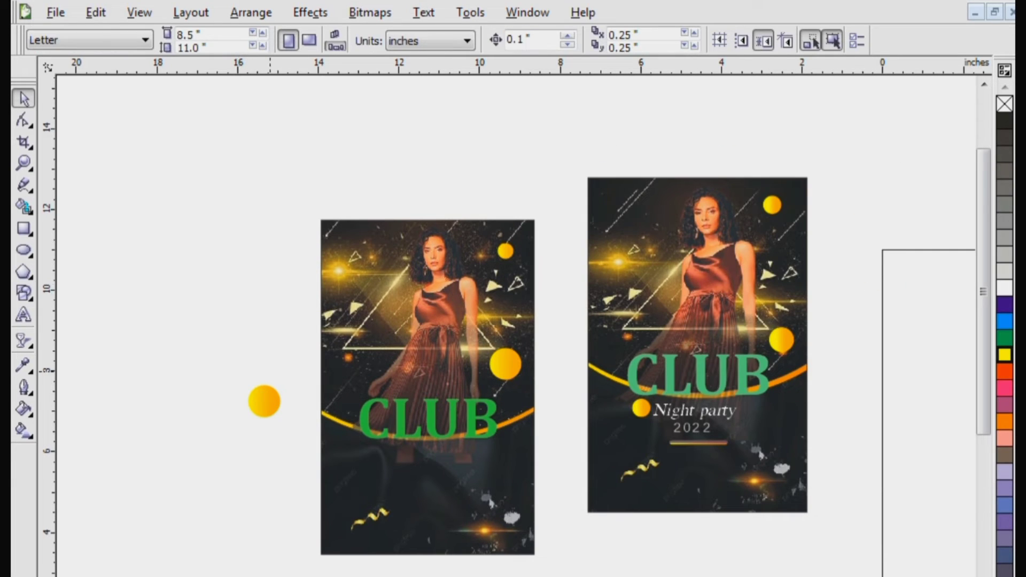
Shrink the spare gradient circle and place it on the new poster just below the C of CLUB.
click(263, 393)
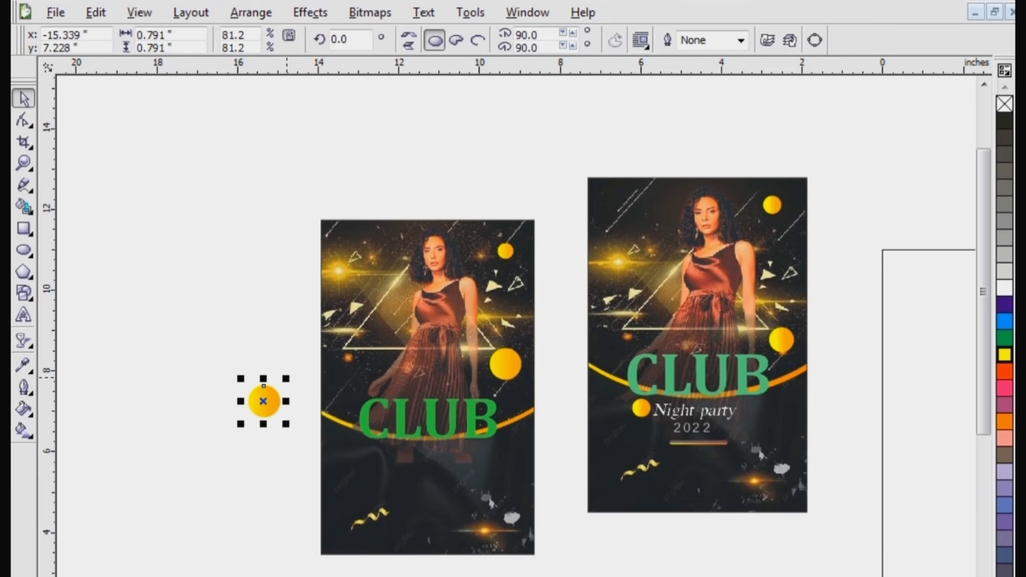
drag(286, 378, 369, 449)
key(Escape)
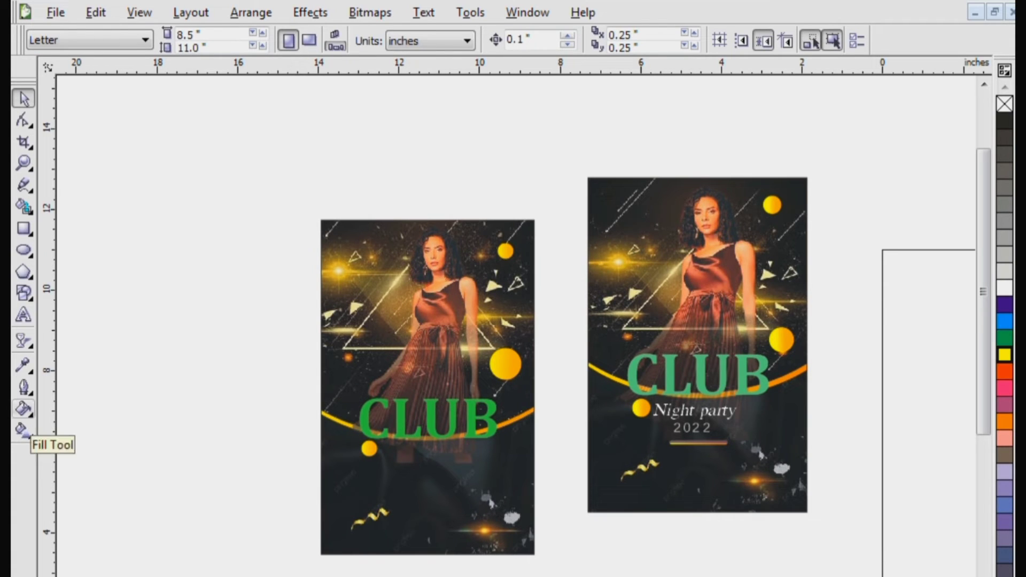
Add the text "night party" on the empty area beside the new poster and set its font to EucrosiaUPC Normal-Italic.
click(23, 315)
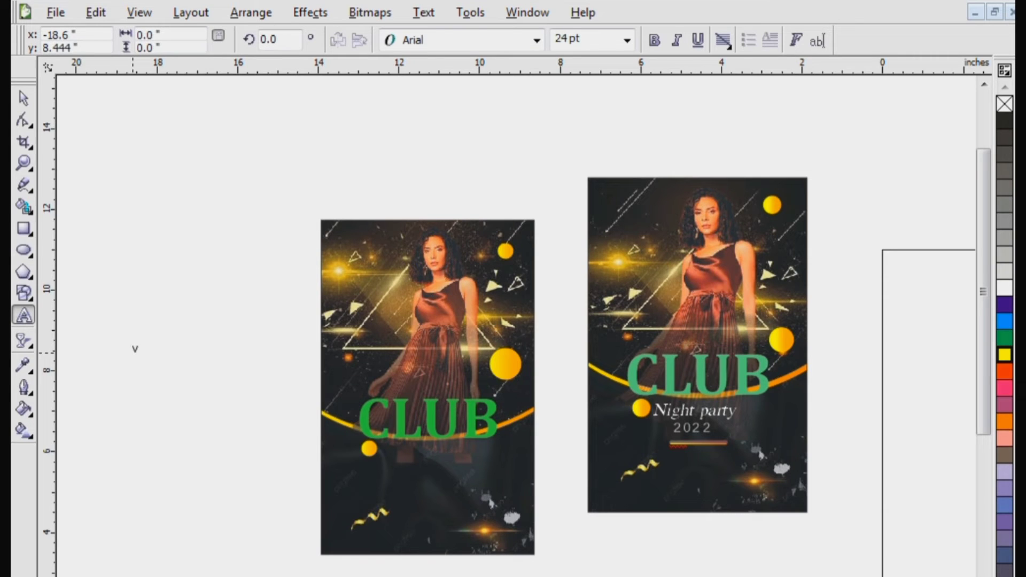
key(BackSpace)
text(night party)
click(21, 93)
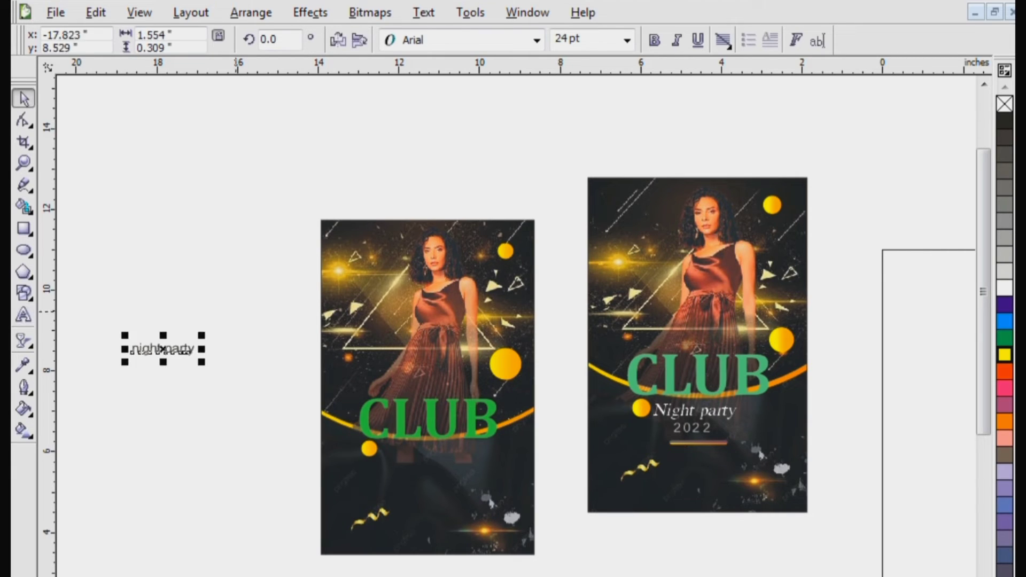
click(537, 41)
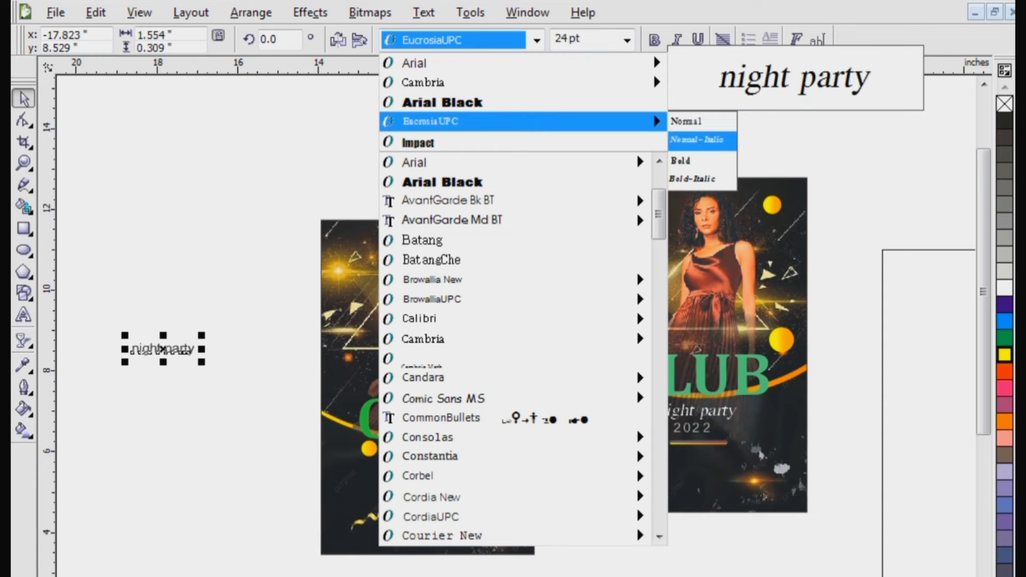
click(703, 139)
key(Escape)
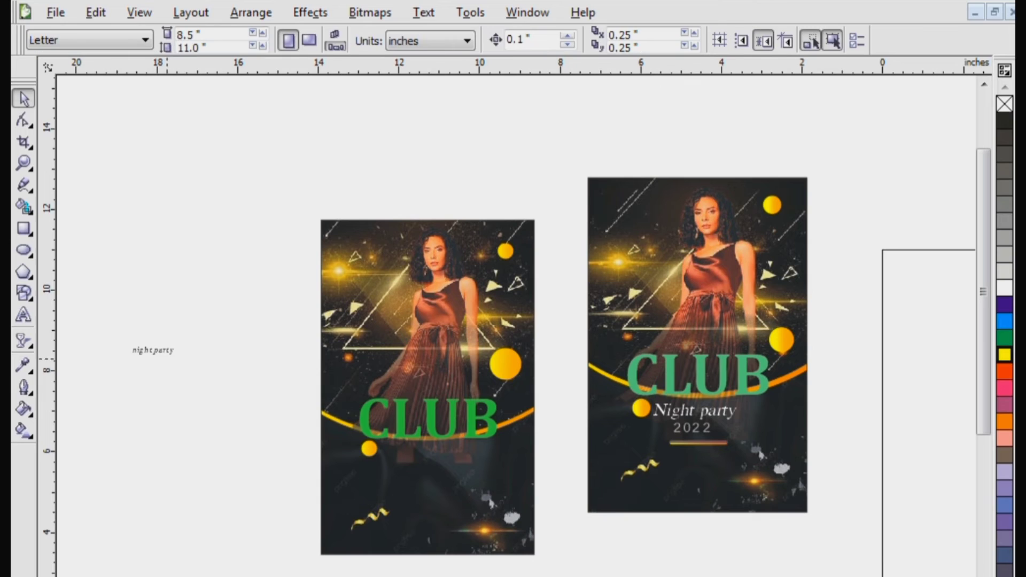
Enlarge the party text to about 98.2 pt and capitalize its first letter so it reads "Night party".
click(167, 352)
drag(178, 358, 303, 385)
click(153, 364)
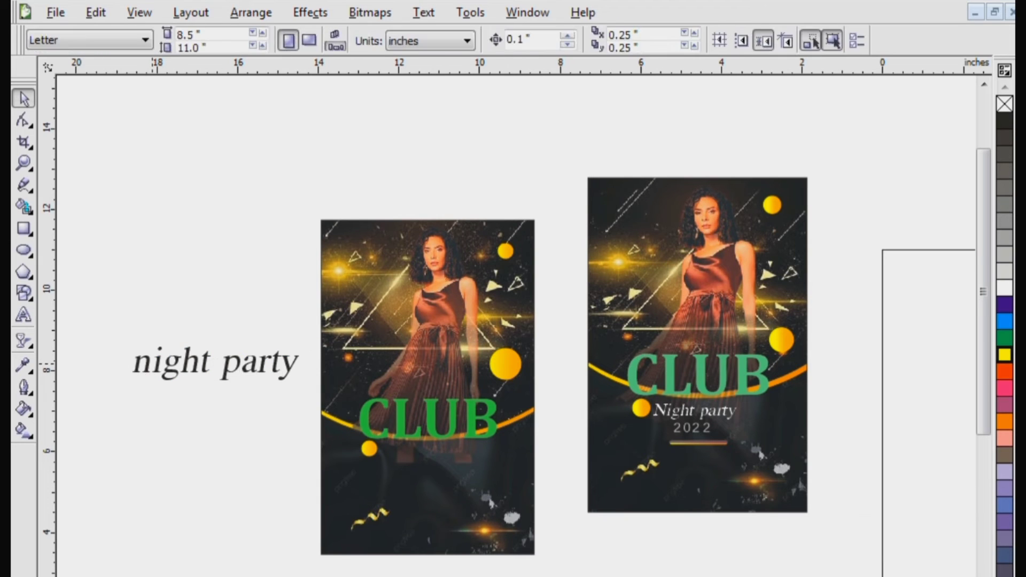
double_click(153, 364)
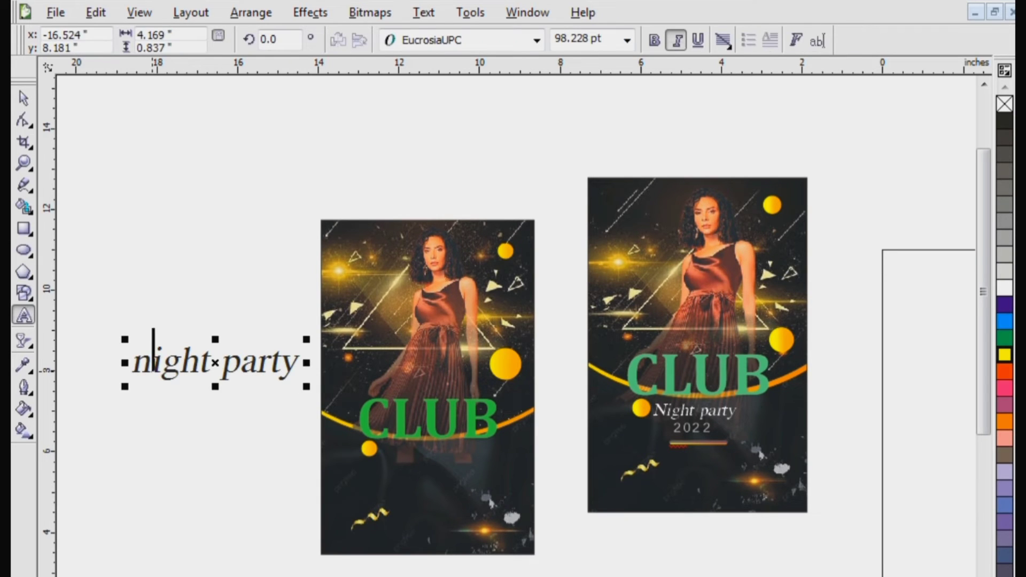
key(BackSpace)
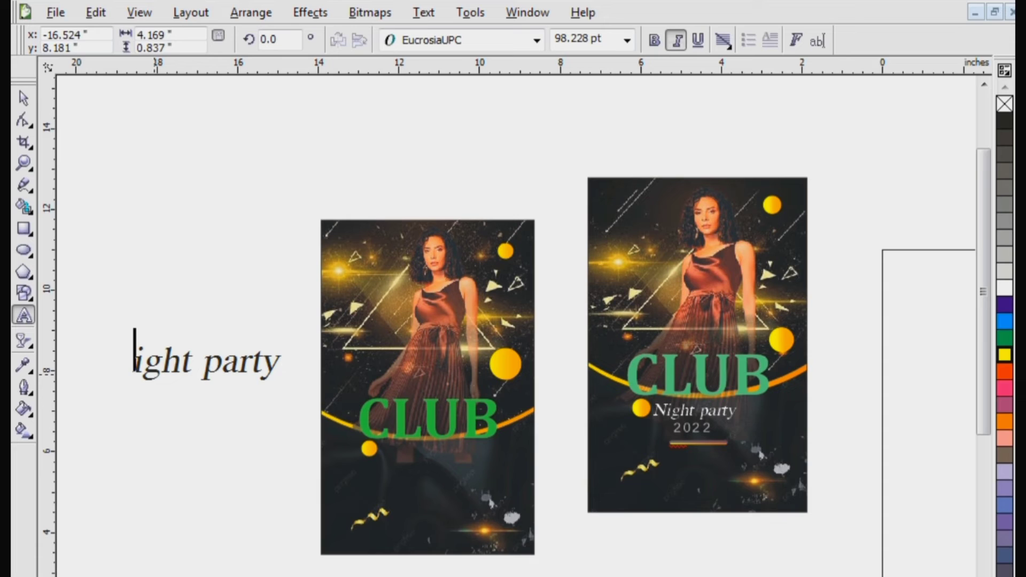
text(N)
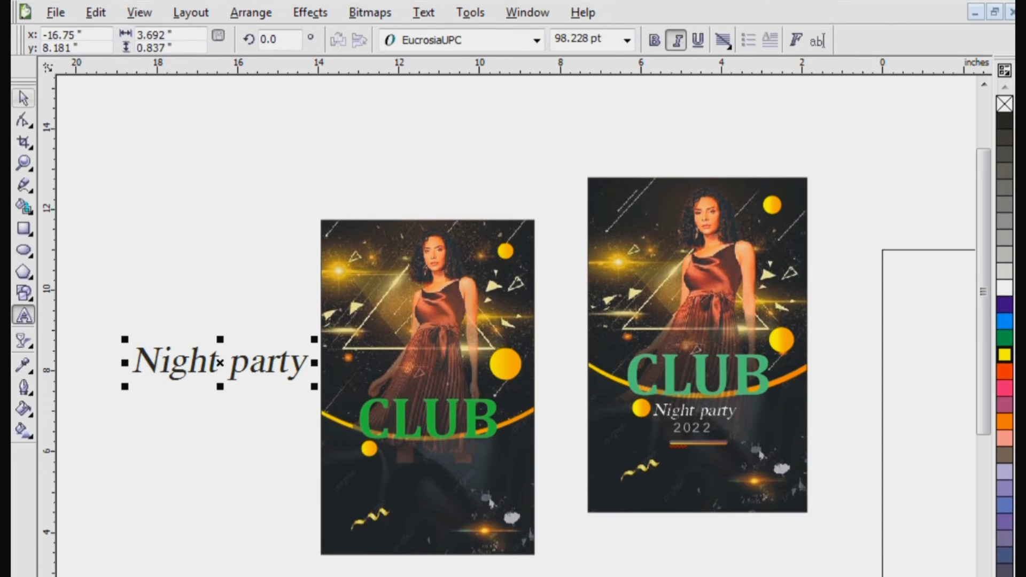
click(22, 96)
Place the Night party text below CLUB on the new poster at about 60 pt and fill it with white.
drag(316, 338, 248, 353)
drag(188, 375, 444, 461)
click(1005, 287)
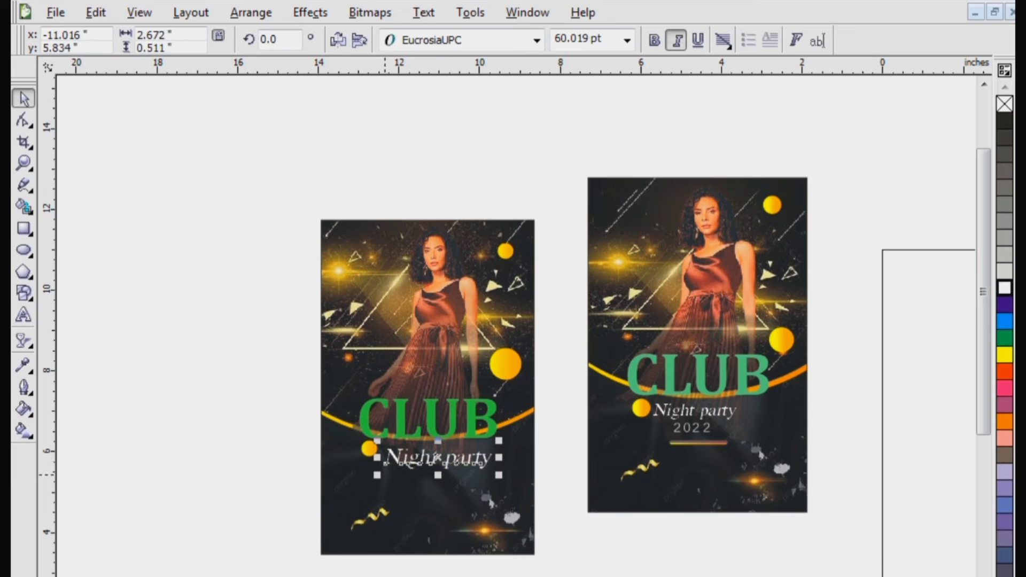
Shrink the Night party text to about 50.8 pt and nudge it up closer to CLUB.
drag(499, 441, 483, 444)
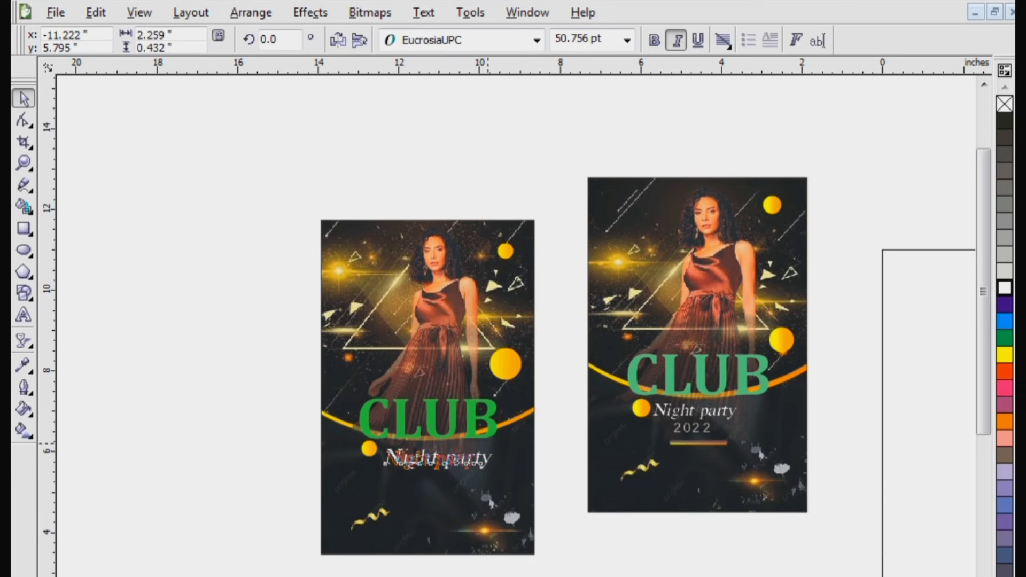
drag(429, 464, 431, 459)
click(209, 471)
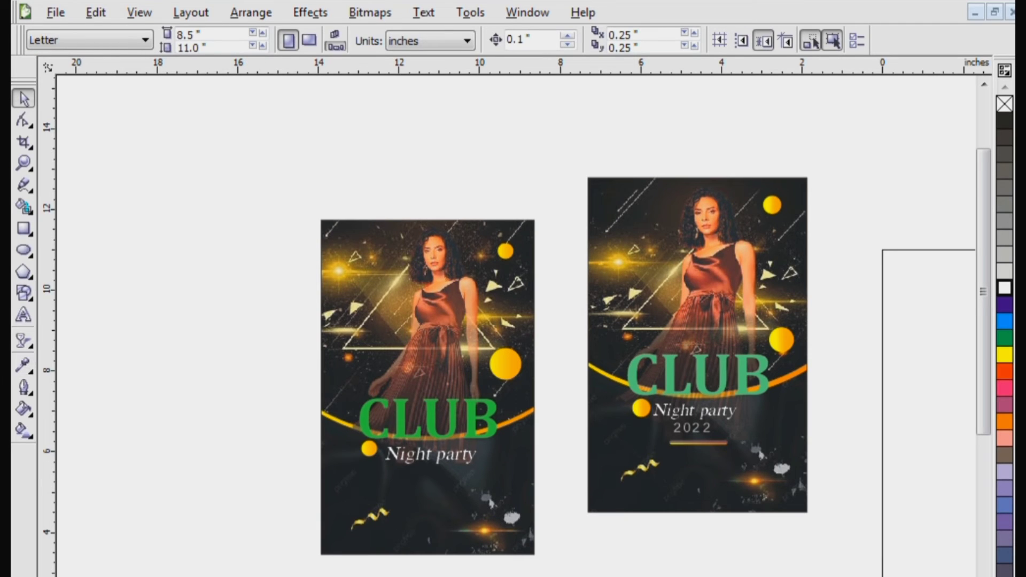
Add the text "2 0 2 2" in Arial 24 pt and place it below Night party on the new poster.
click(24, 315)
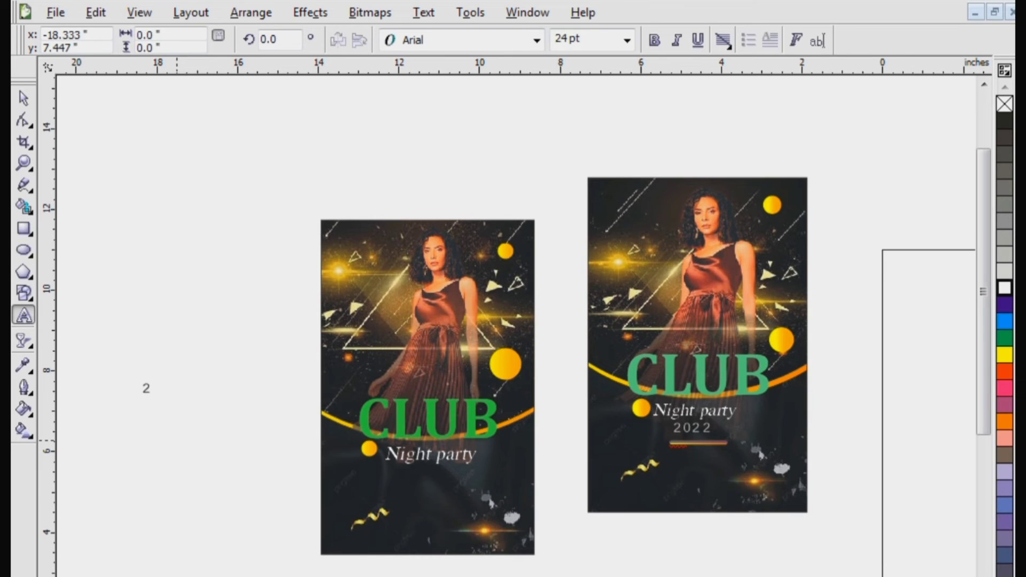
text(2 2)
key(ctrl+space)
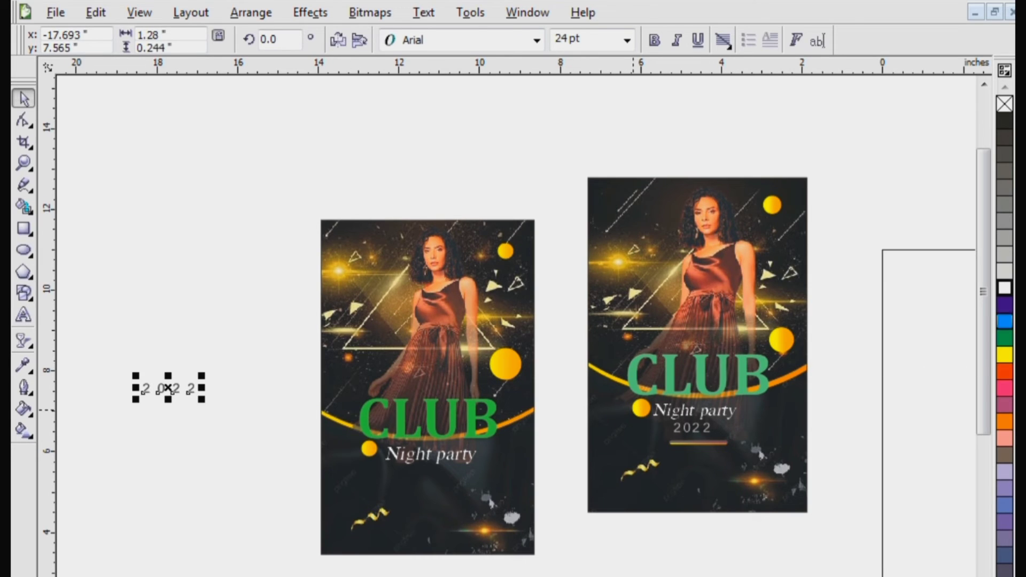
click(1005, 354)
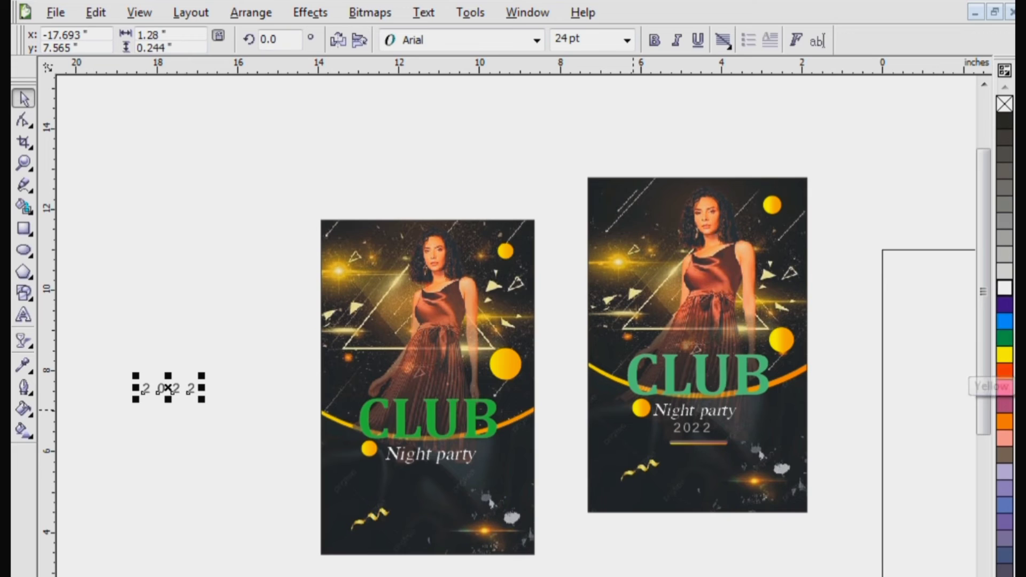
drag(168, 389, 424, 475)
click(239, 460)
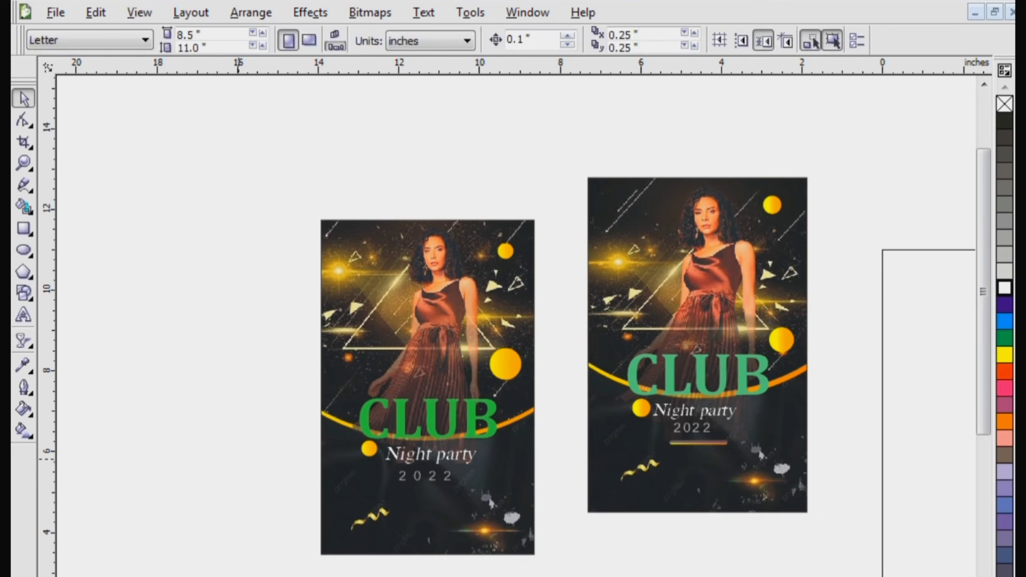
Add the venue text "GULBARG LAHORE PAKISTAN" on the empty area beneath the new poster.
scroll(688, 477, up, 1)
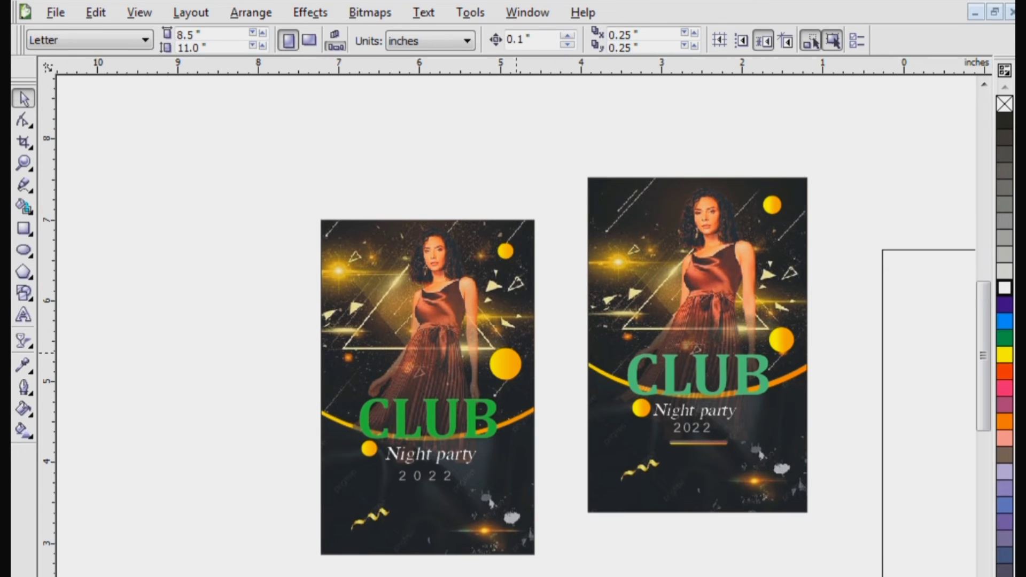
scroll(696, 408, up, 1)
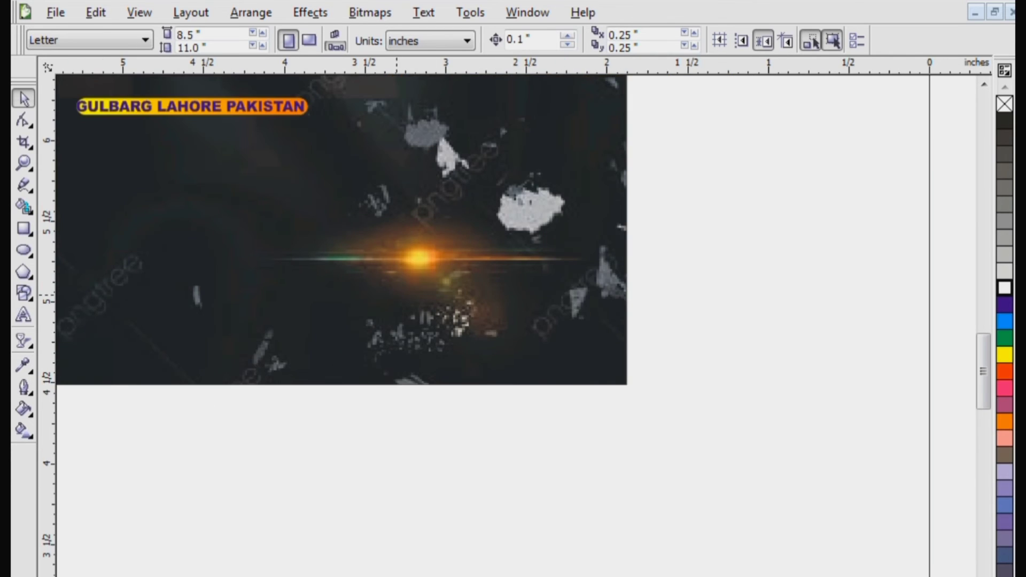
scroll(838, 401, down, 2)
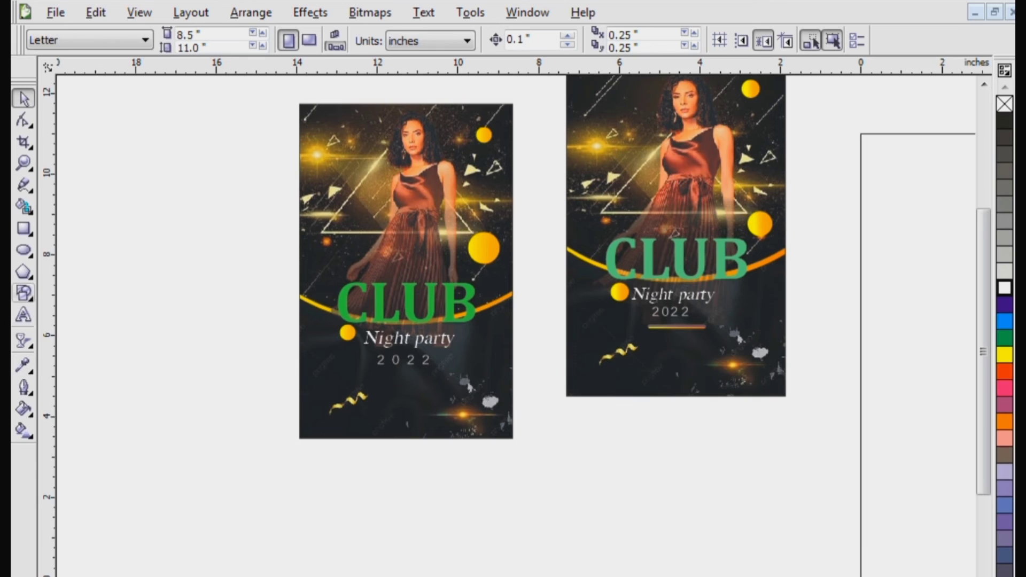
click(23, 315)
click(215, 460)
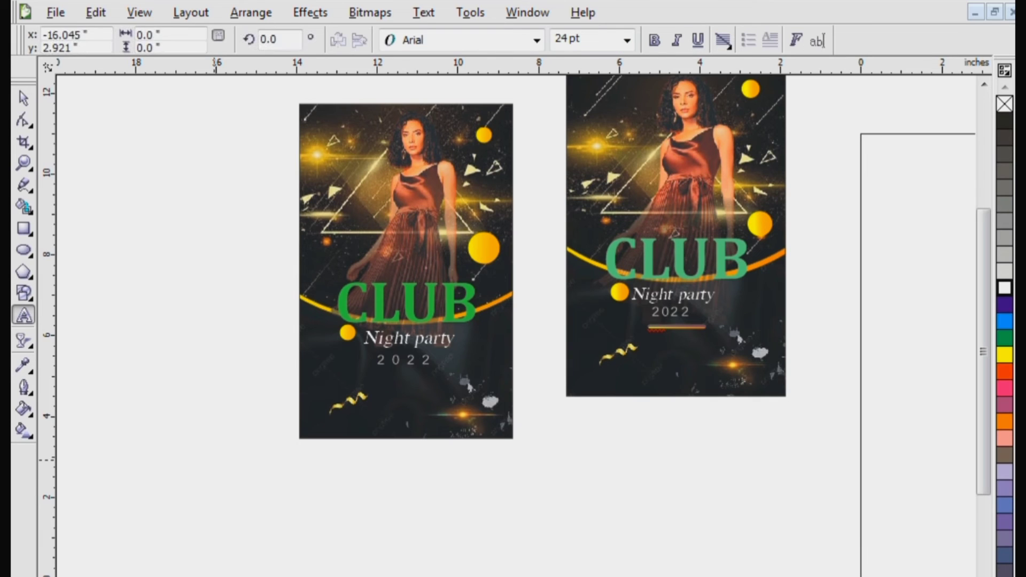
text(GULBARG L)
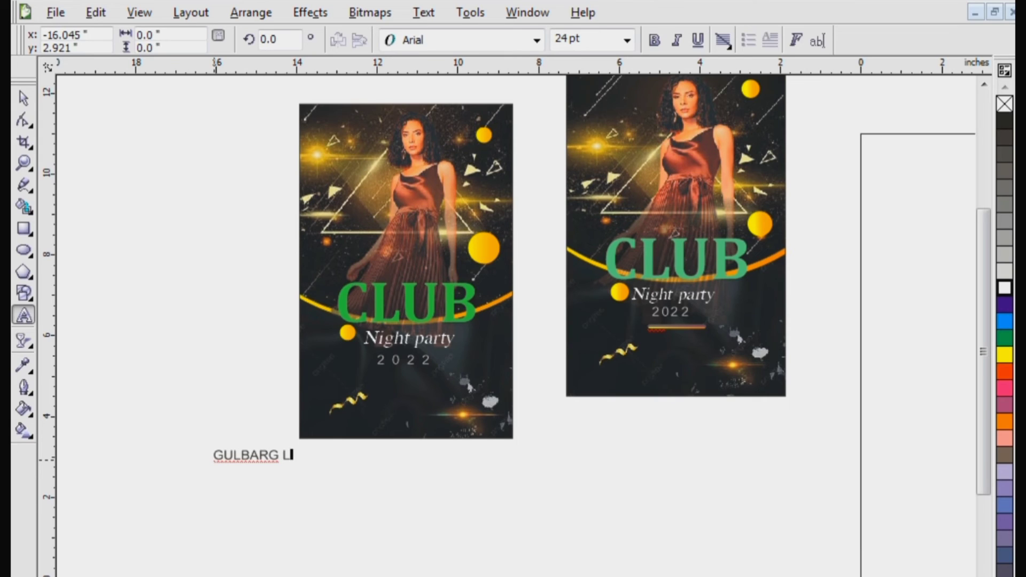
text(AHORE PAKIS)
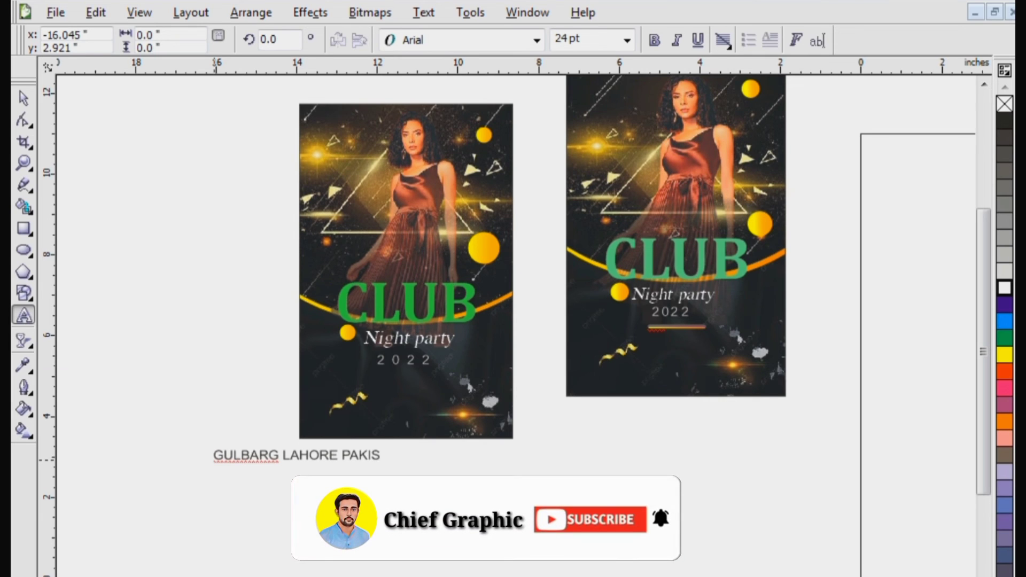
text(TAN)
key(Escape)
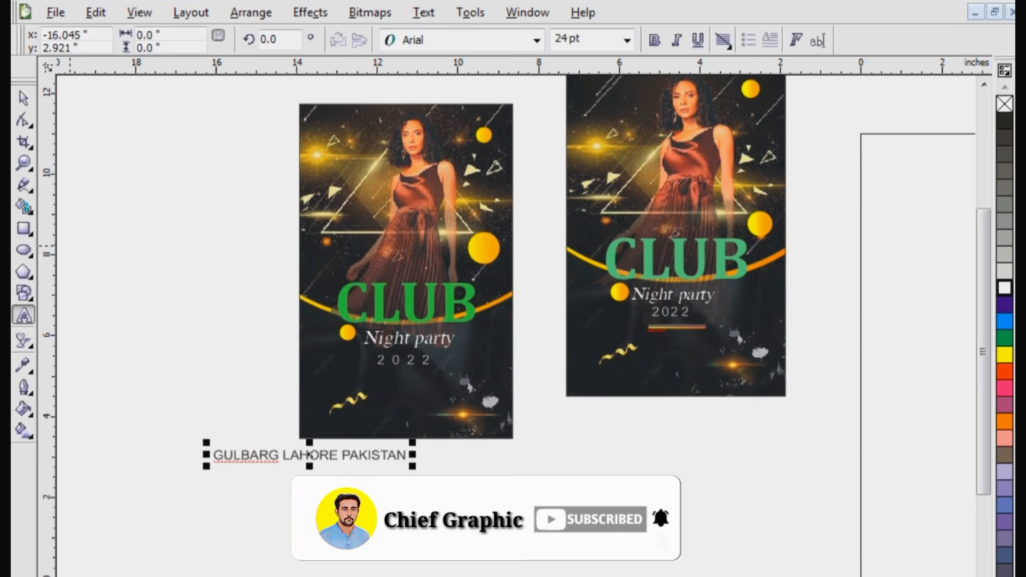
click(24, 98)
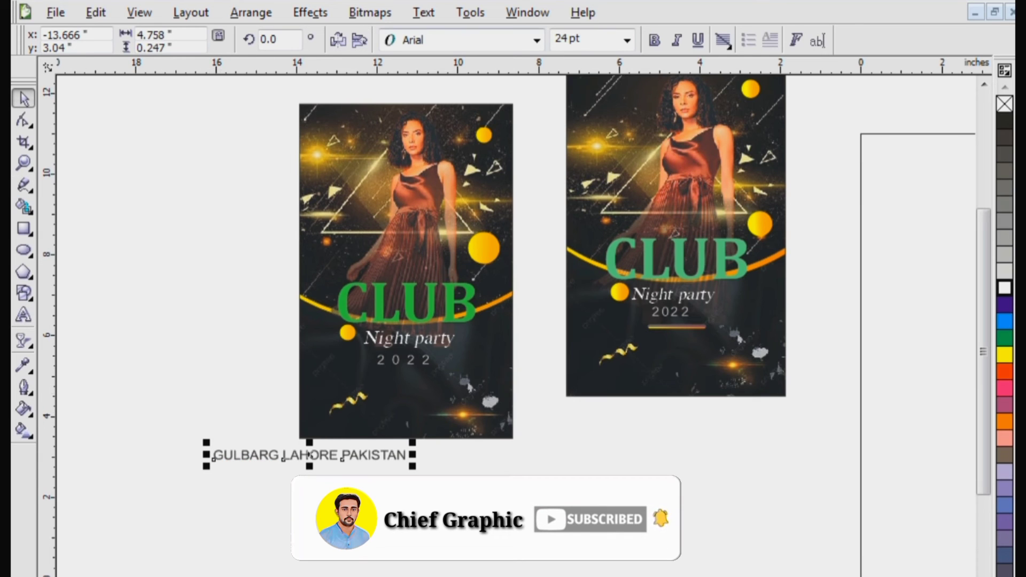
Set the venue text to Arial Black, enlarge it to about 31 pt and move it slightly lower.
click(537, 40)
click(457, 121)
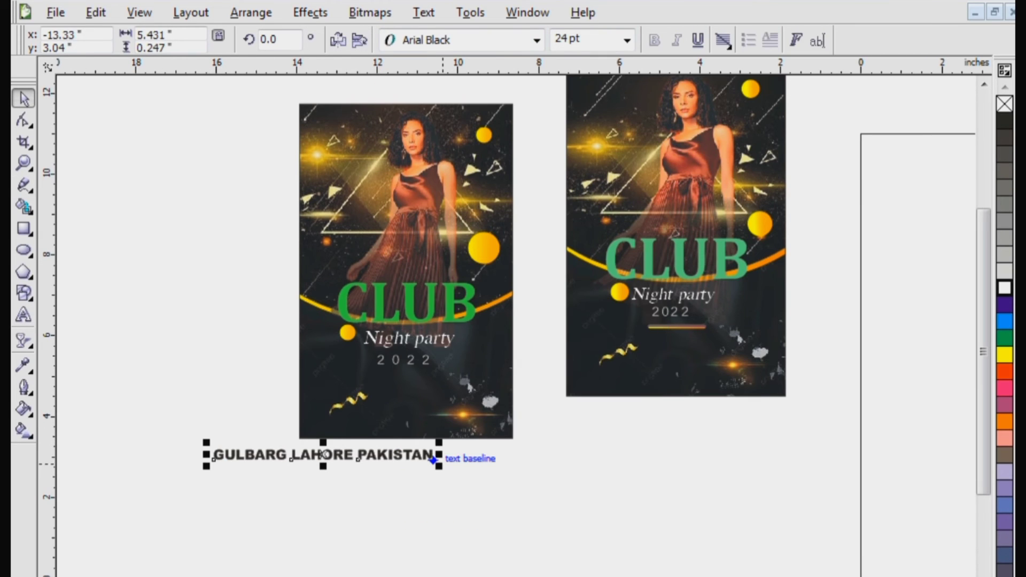
drag(439, 466, 503, 470)
drag(355, 457, 363, 494)
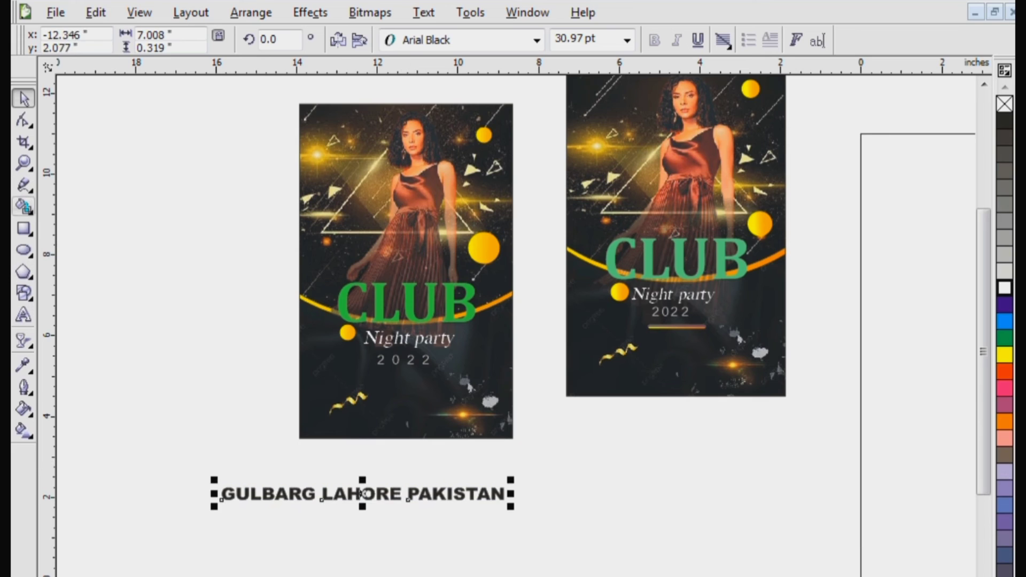
Draw a rectangle about 7.5 by 0.54 inches around the venue text and move it to the empty space below.
click(24, 229)
click(181, 475)
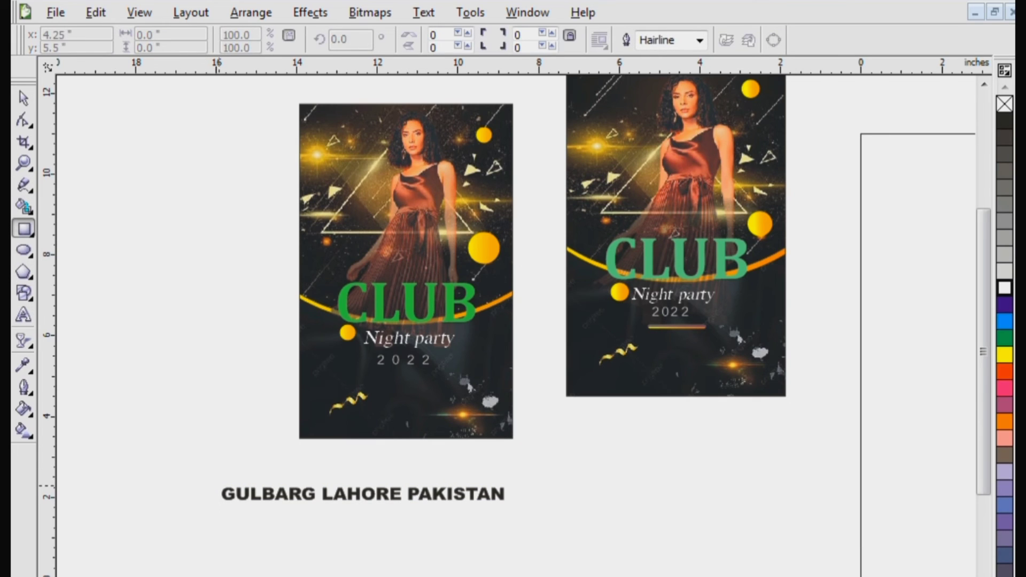
mouse_move(216, 485)
mouse_down()
mouse_move(481, 541)
mouse_move(519, 507)
mouse_up()
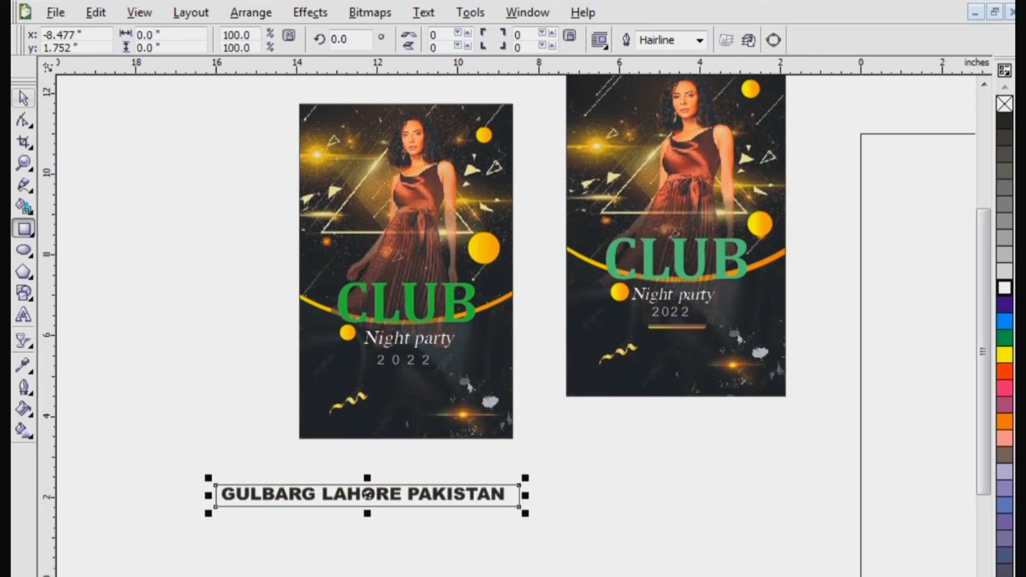
key(space)
drag(396, 485, 502, 531)
drag(623, 552, 632, 552)
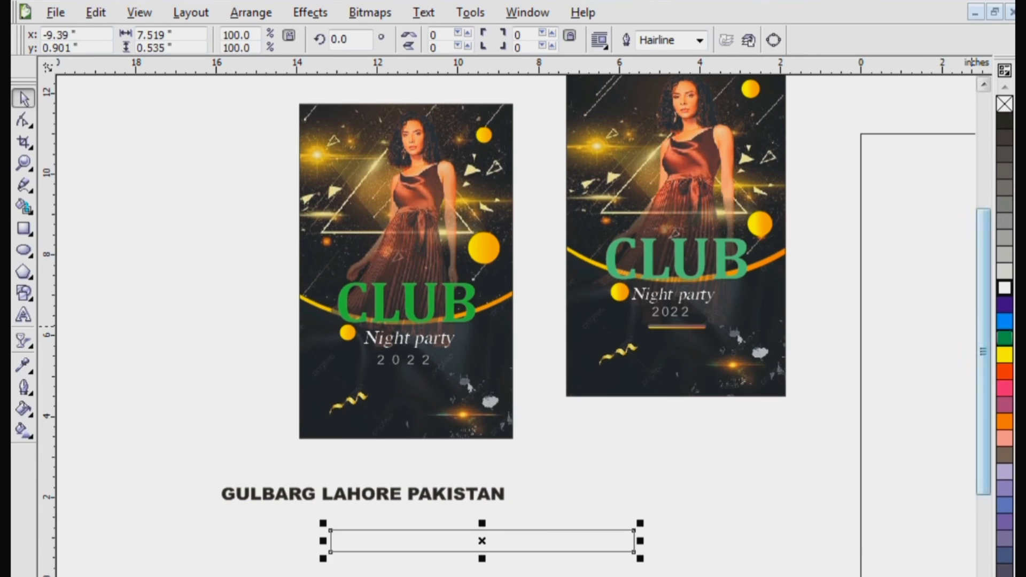
Fill the rectangle with a horizontal linear gradient from yellow to orange, extending the orange end past its edge.
click(1005, 355)
click(23, 430)
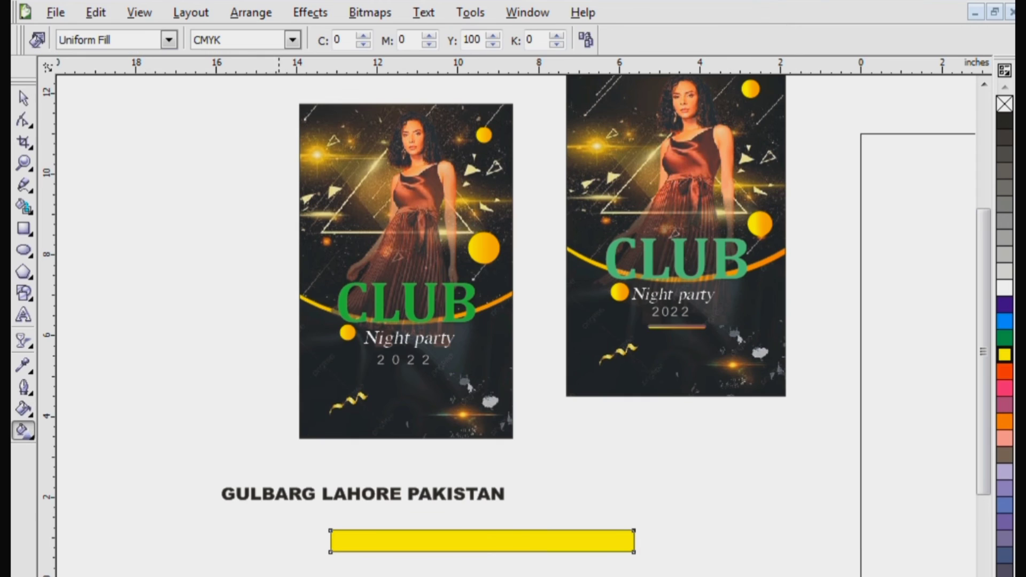
drag(330, 541, 561, 541)
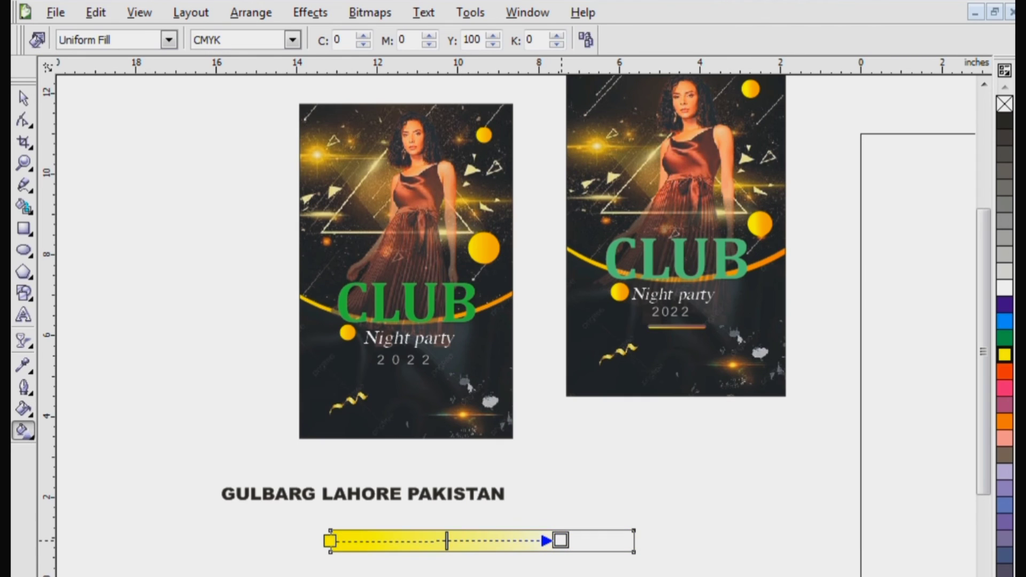
click(266, 39)
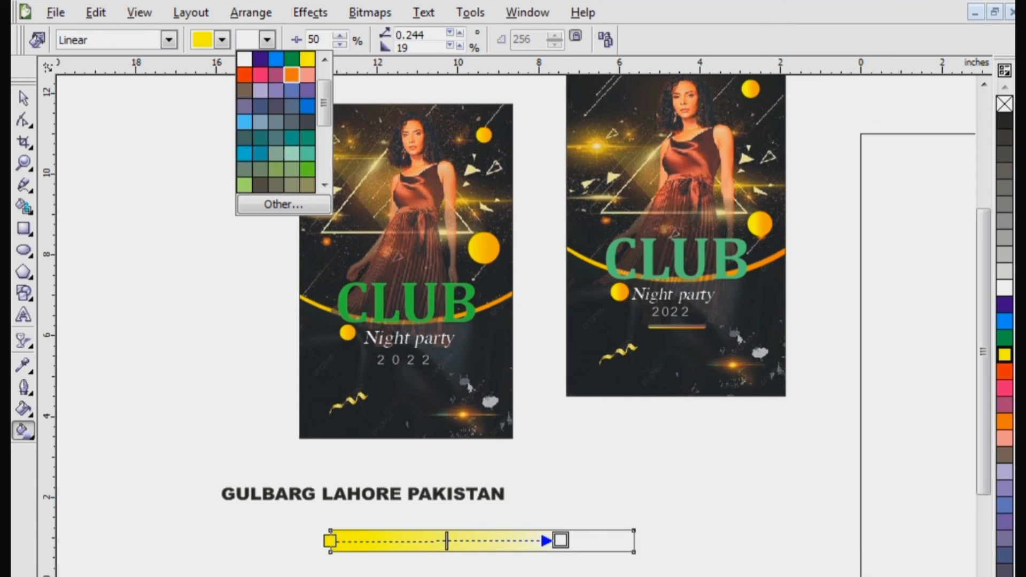
click(291, 75)
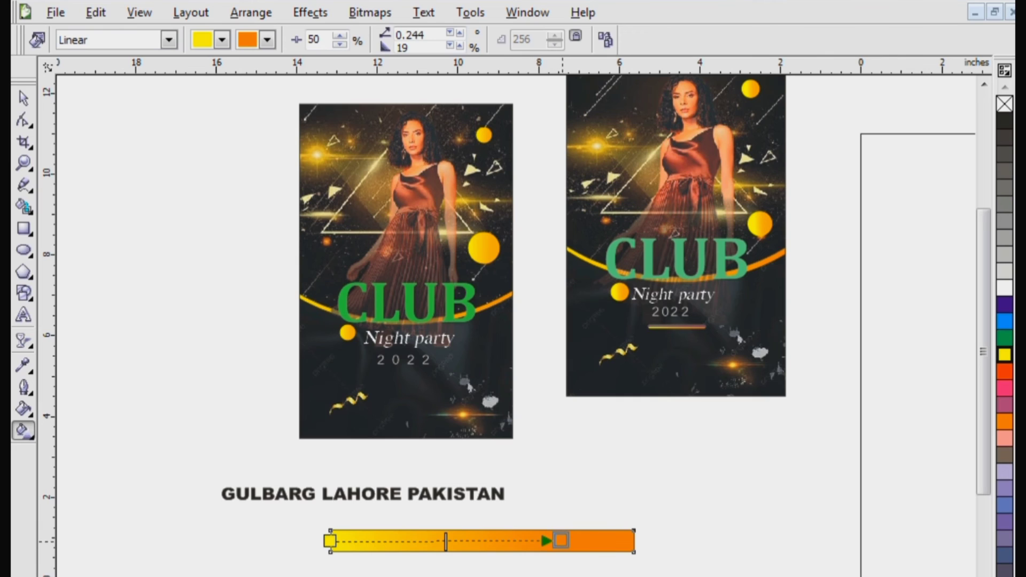
drag(561, 541, 664, 541)
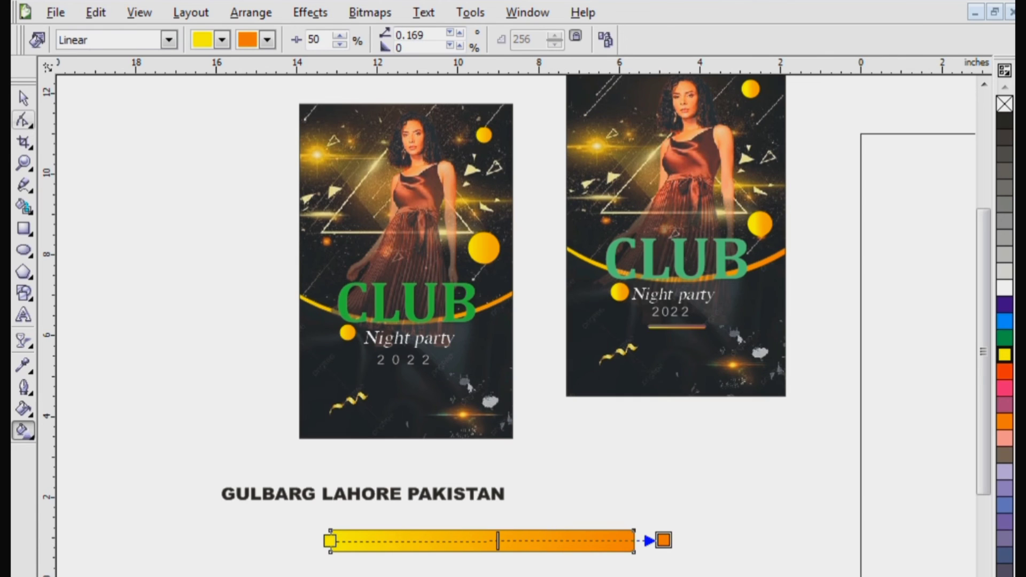
Move the venue text onto the gradient bar and bring it to the front.
click(23, 98)
click(182, 364)
drag(275, 492, 396, 539)
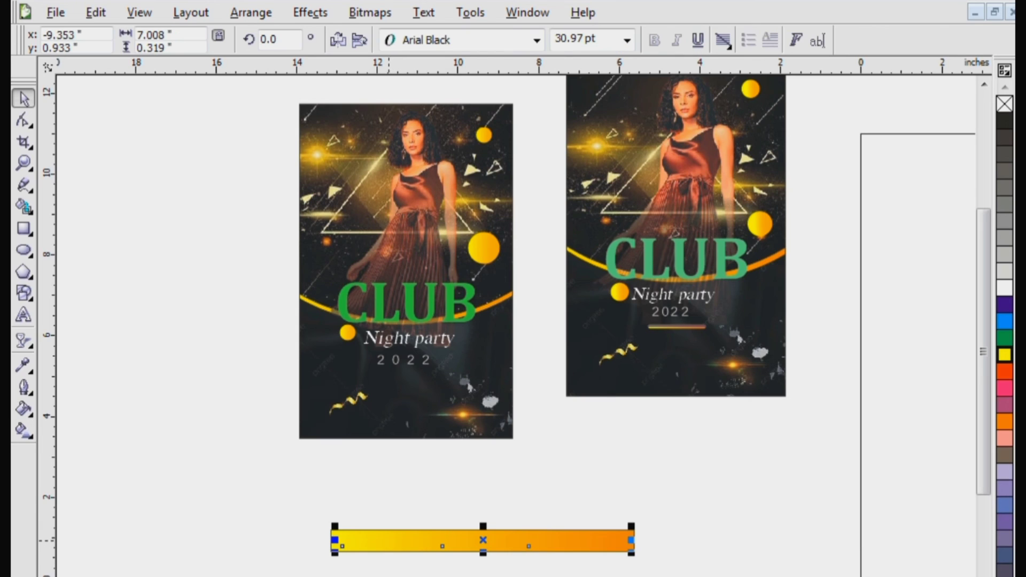
key(shift+Page_Up)
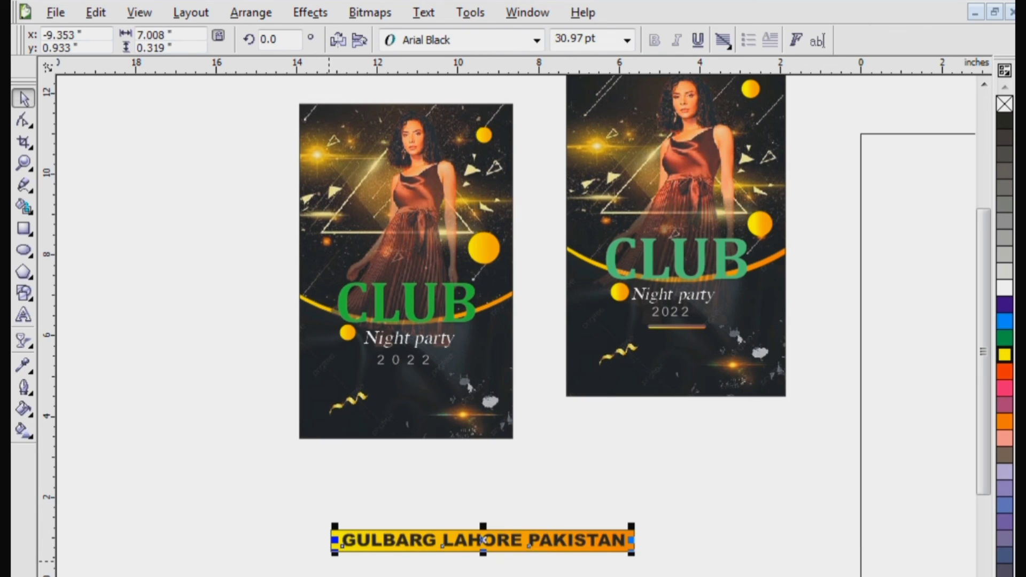
Round all four corners of the gradient bar to 100 with the Shape tool.
click(327, 562)
click(336, 541)
click(23, 121)
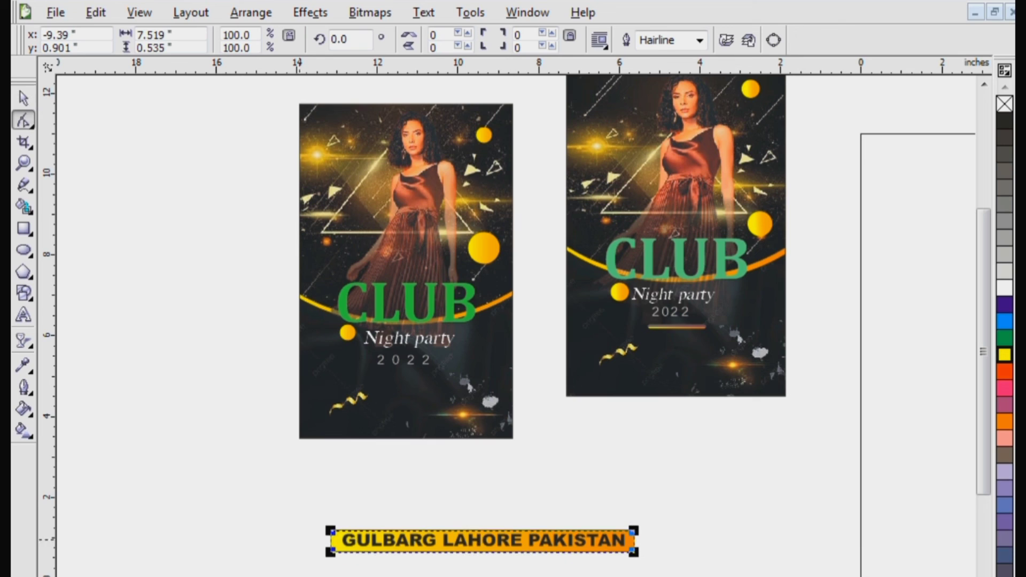
drag(333, 550, 360, 551)
key(space)
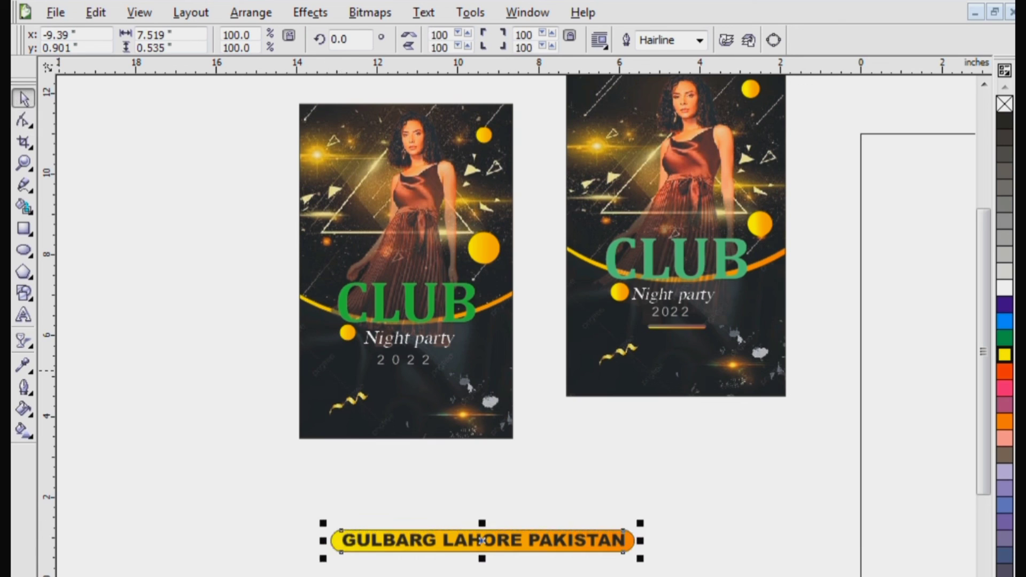
Center the venue text within the rounded gradient bar and fill the text with dark violet.
click(335, 429)
click(396, 489)
click(473, 541)
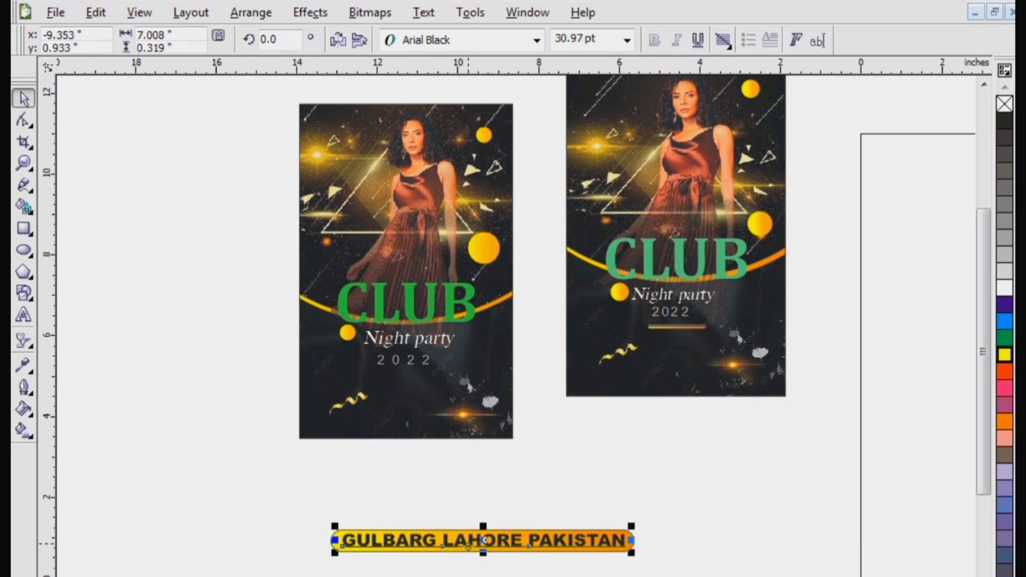
scroll(474, 541, up, 1)
key(Escape)
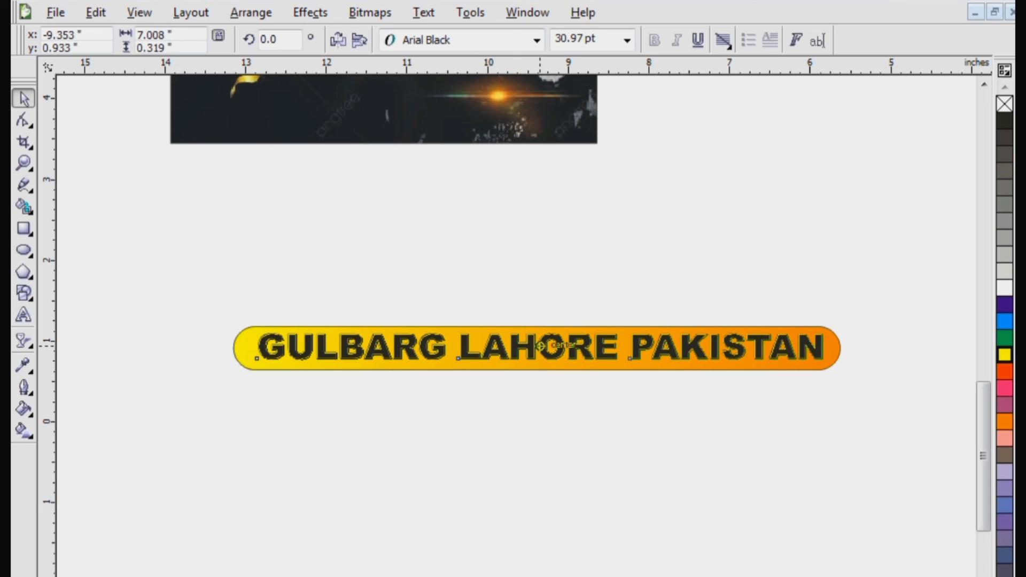
click(541, 347)
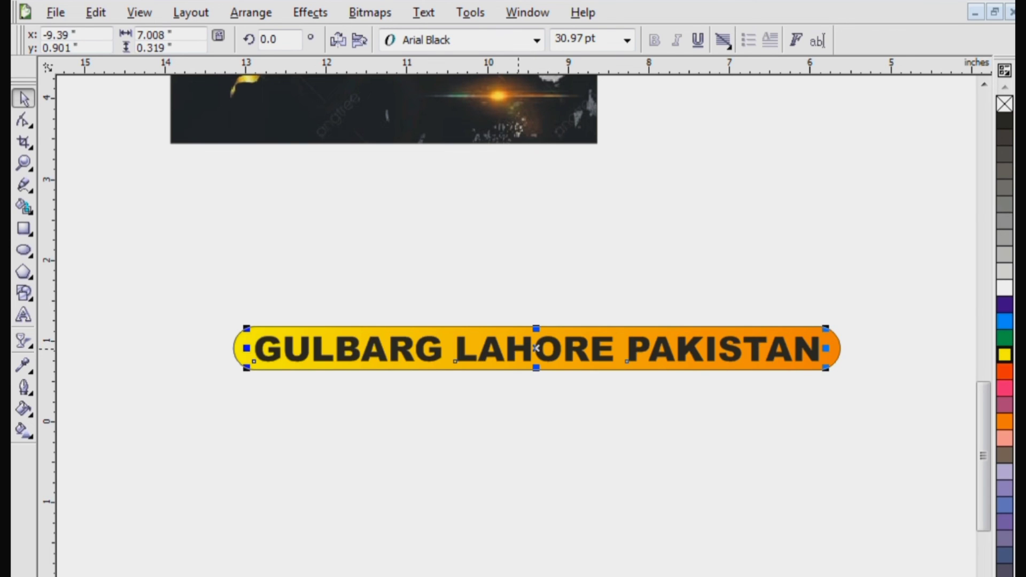
key(F3)
key(Escape)
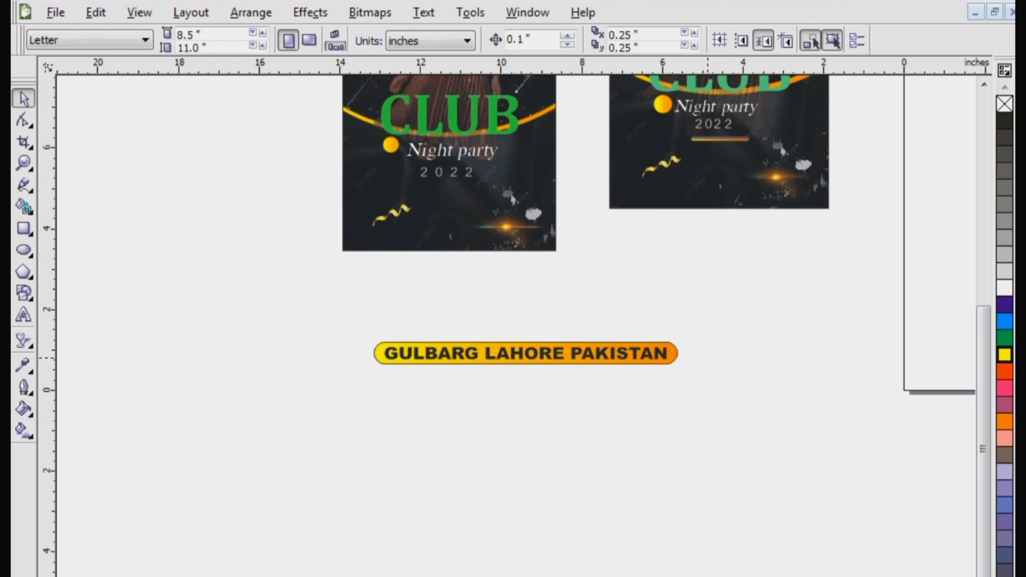
click(648, 355)
click(1005, 305)
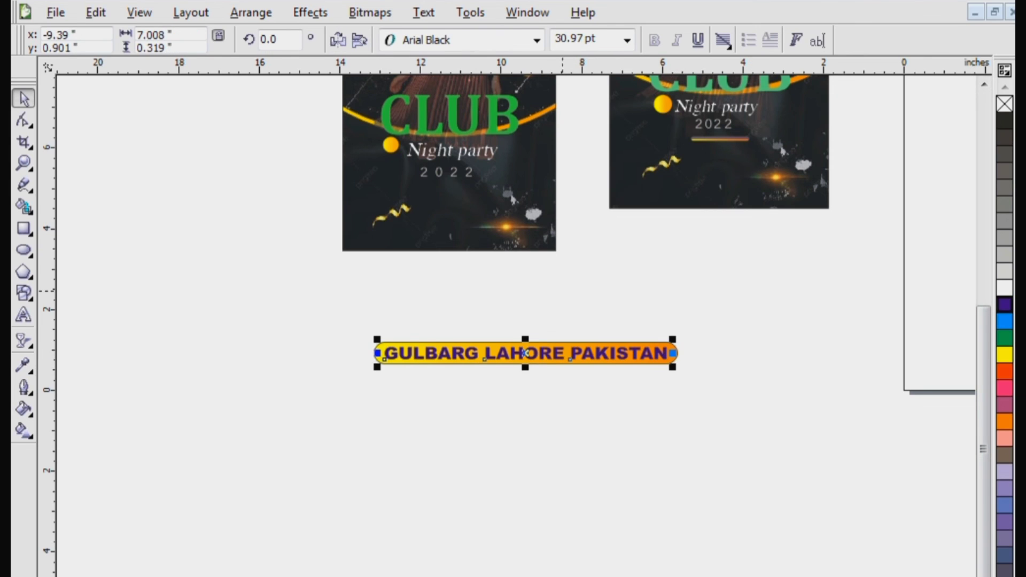
Shrink the bar and its text together to about 4.9 inches wide and place them as a group below 2022 on the new poster.
scroll(487, 416, down, 1)
drag(396, 349, 618, 418)
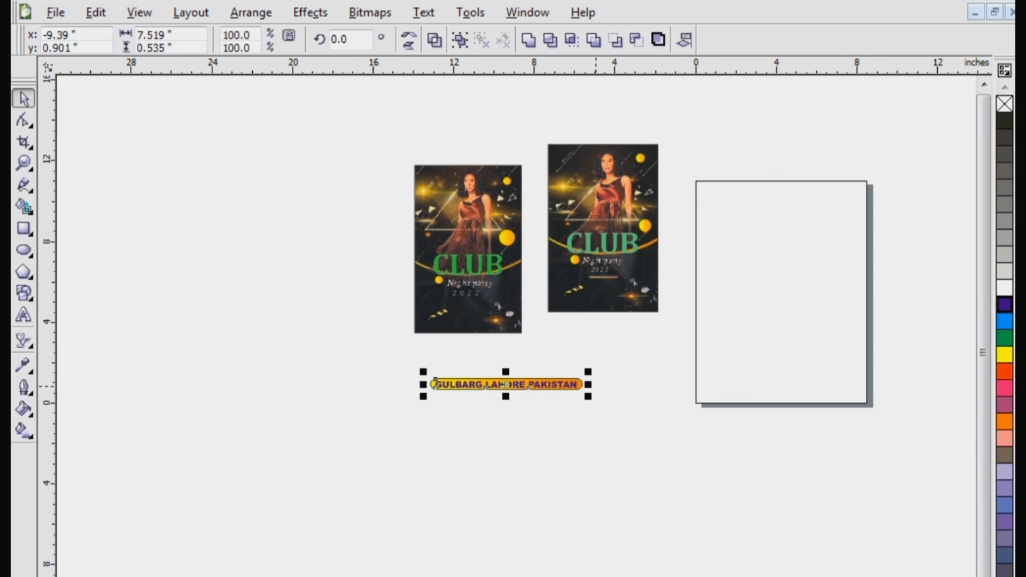
drag(588, 373, 569, 377)
drag(536, 379, 532, 384)
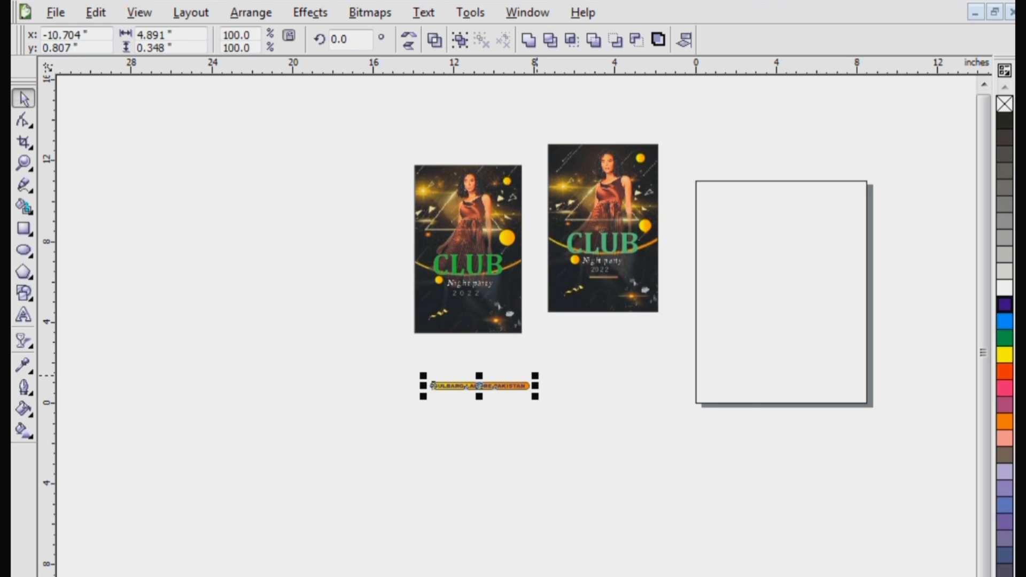
key(ctrl+g)
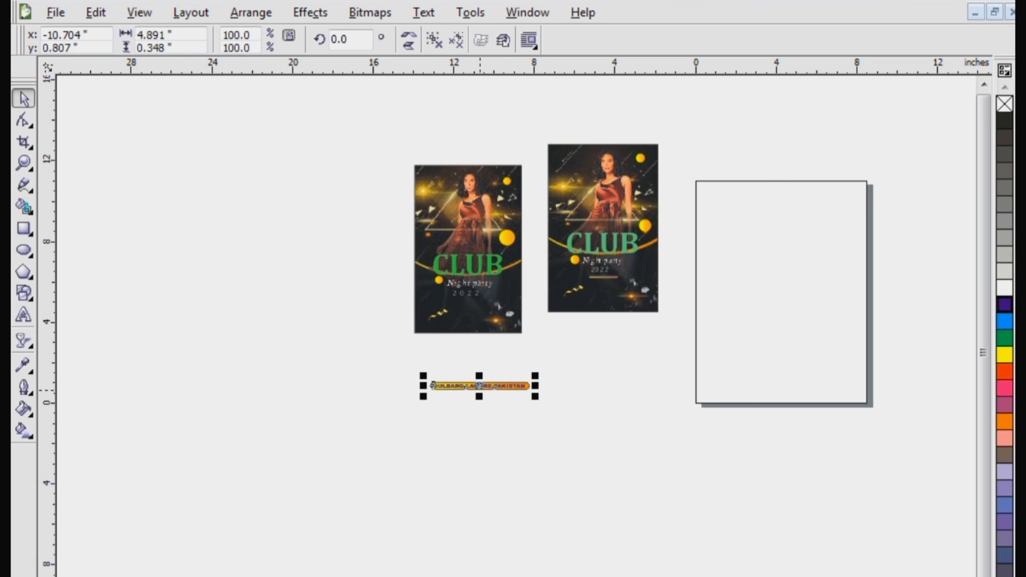
drag(433, 385, 426, 306)
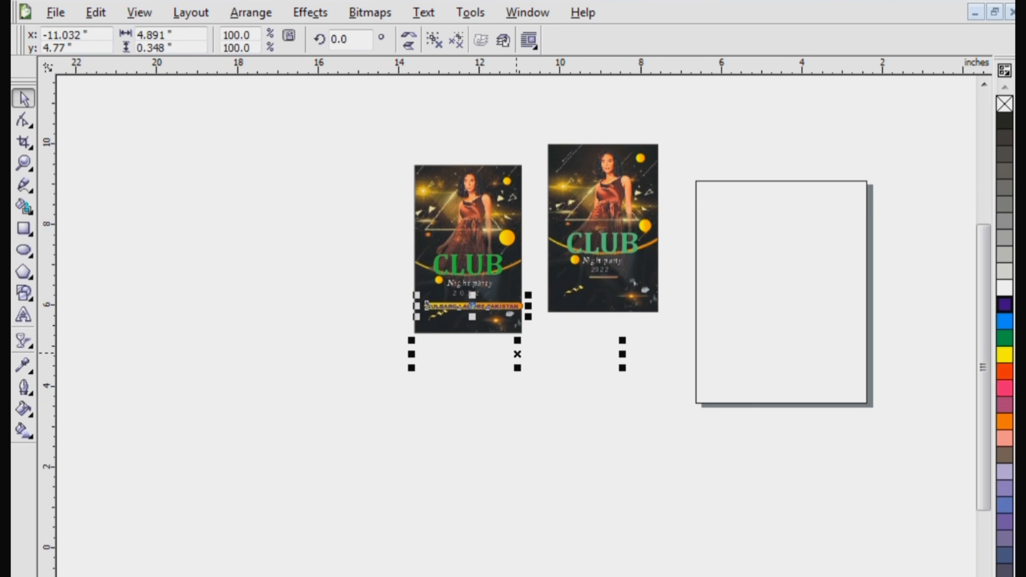
Shrink the venue bar group to slightly wider than the 2022 text and center it directly beneath that text on the new poster.
scroll(428, 258, up, 2)
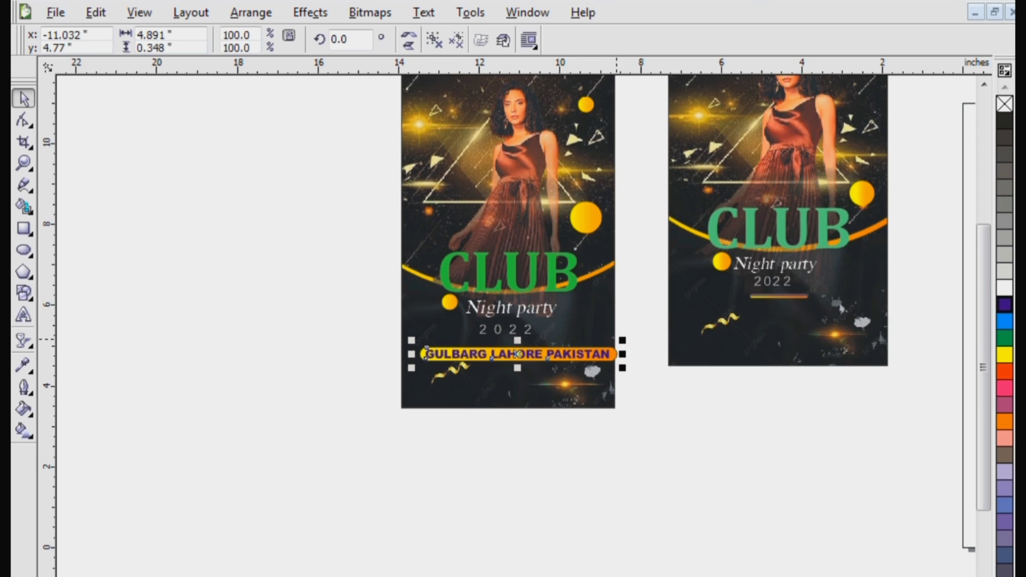
drag(622, 340, 507, 342)
click(338, 346)
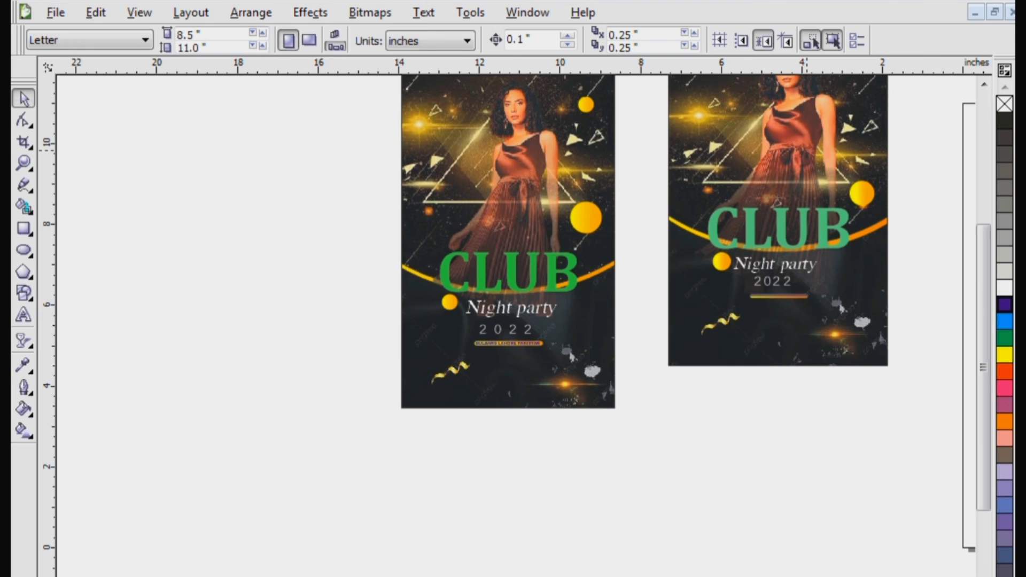
Move all objects of the reference poster together to sit close beside the new poster at nearly the same height, and clear the selection.
scroll(807, 151, down, 1)
drag(507, 332, 431, 476)
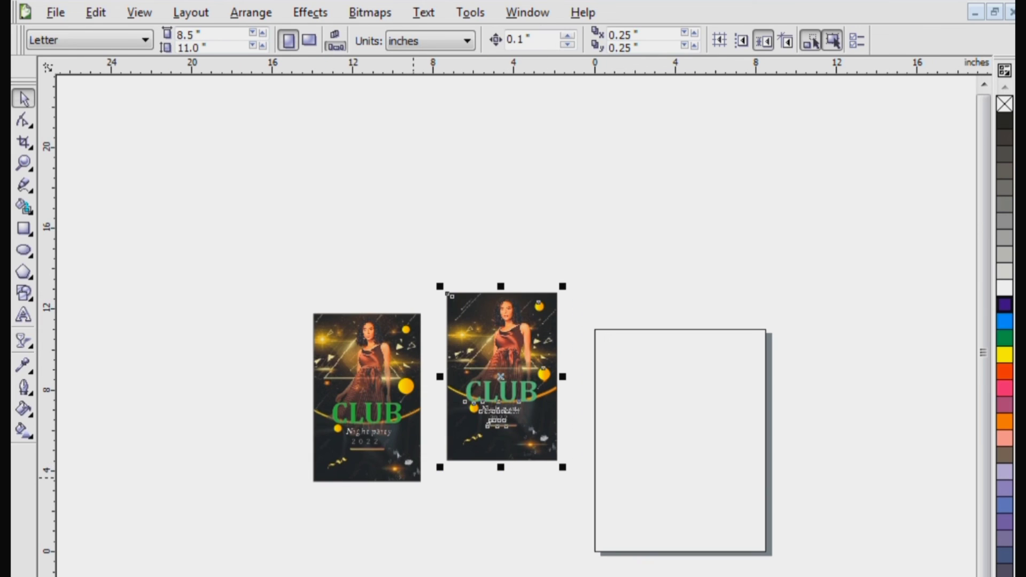
drag(502, 377, 486, 395)
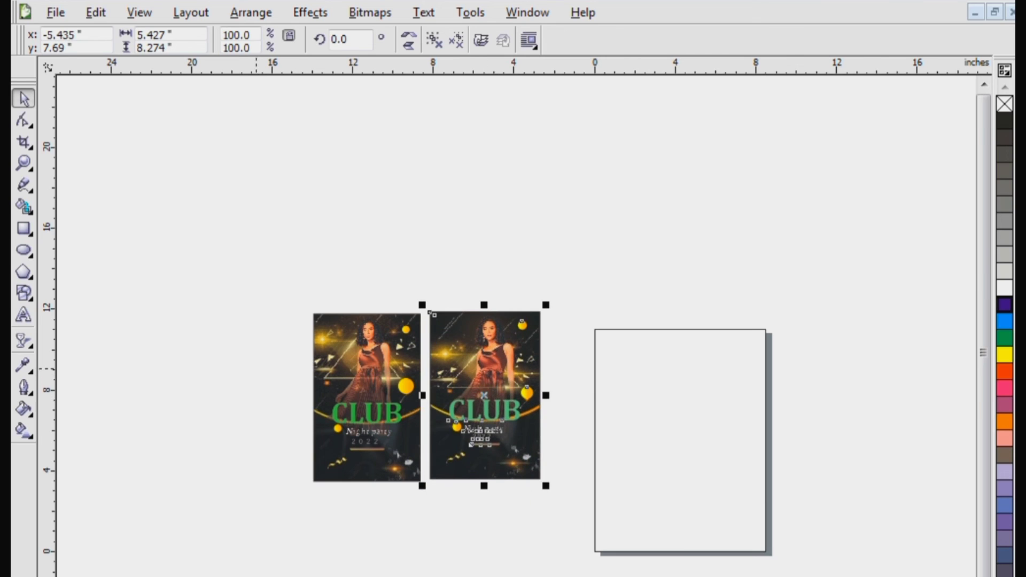
scroll(261, 369, up, 1)
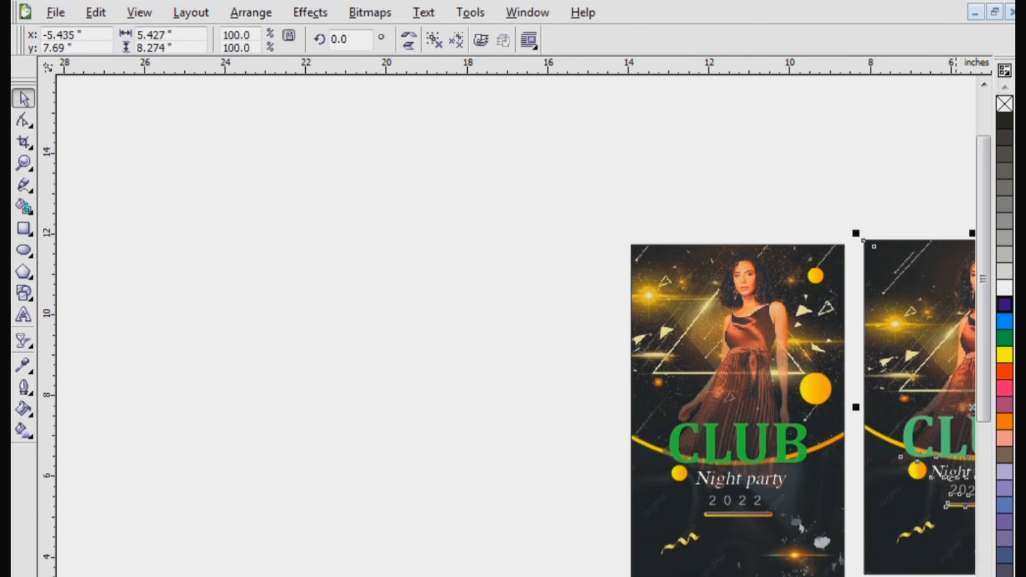
scroll(513, 321, right, 3)
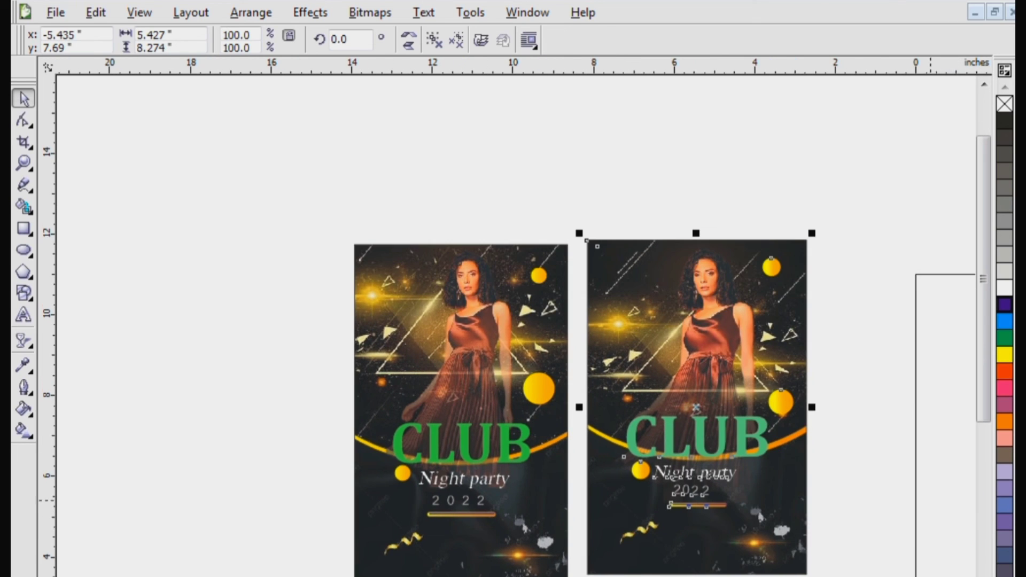
key(Escape)
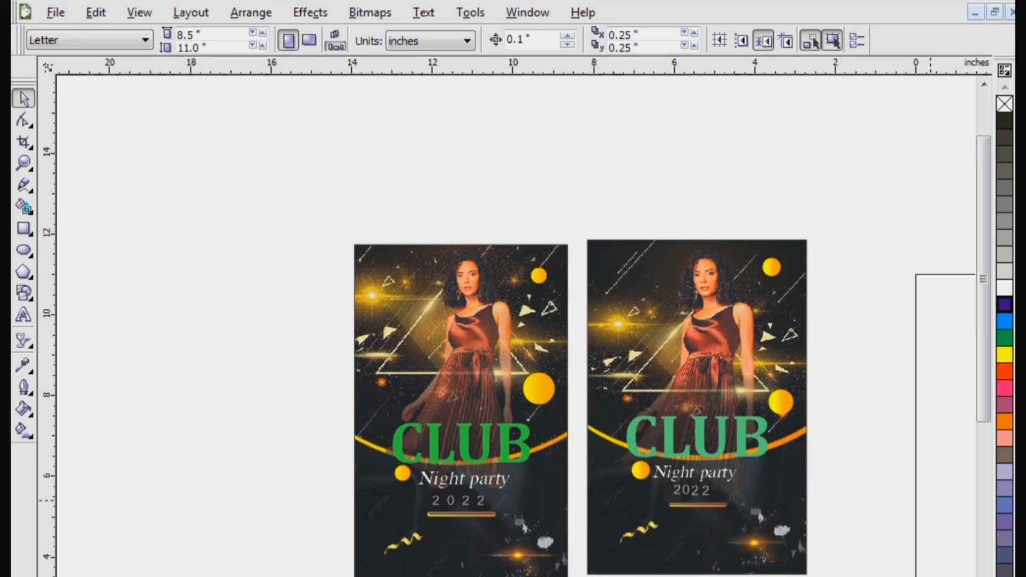